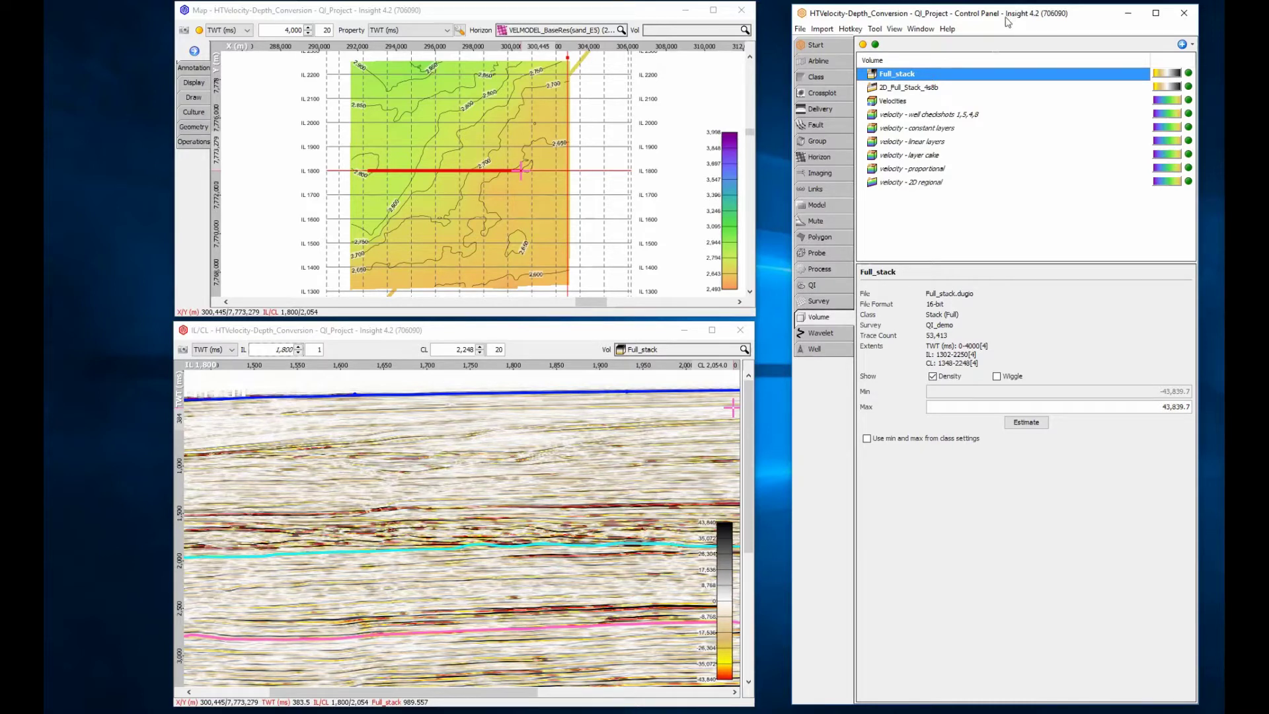
Cycle the section through the Velocities, well checkshots and constant layers velocity models, then on to the others
{"action": "left_click", "coordinate": [718, 349]}
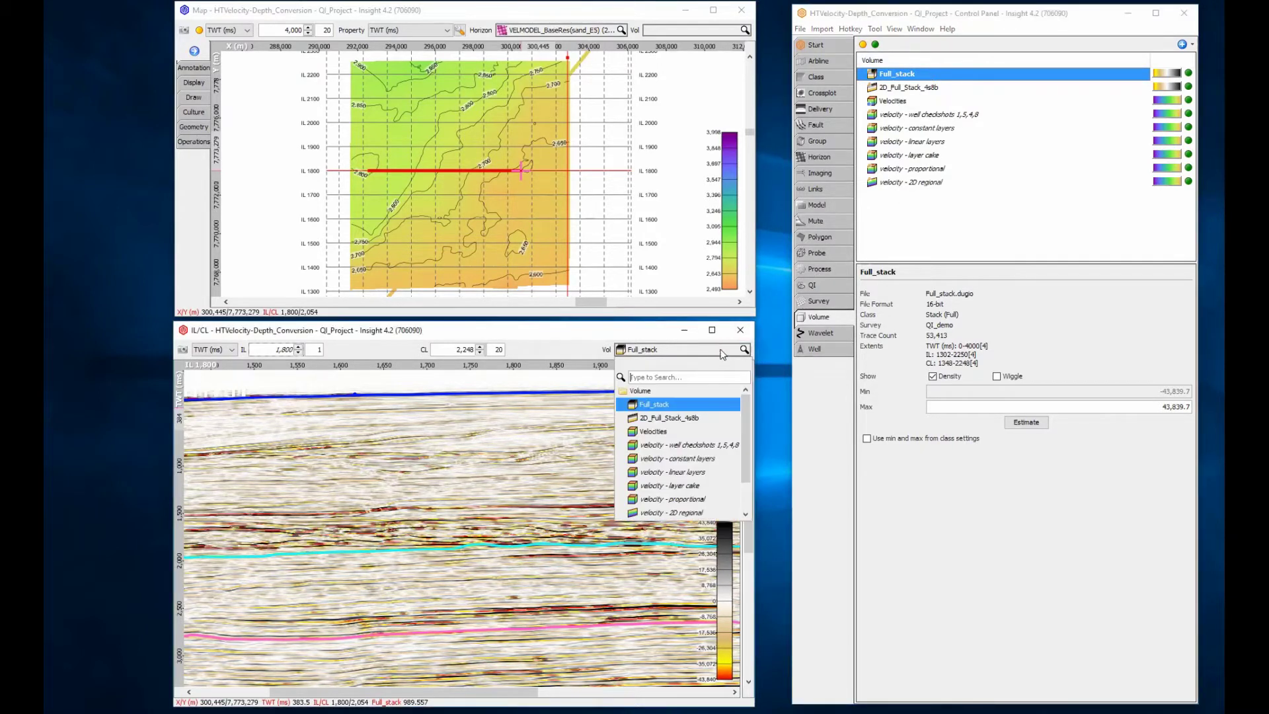
{"action": "left_click", "coordinate": [692, 432]}
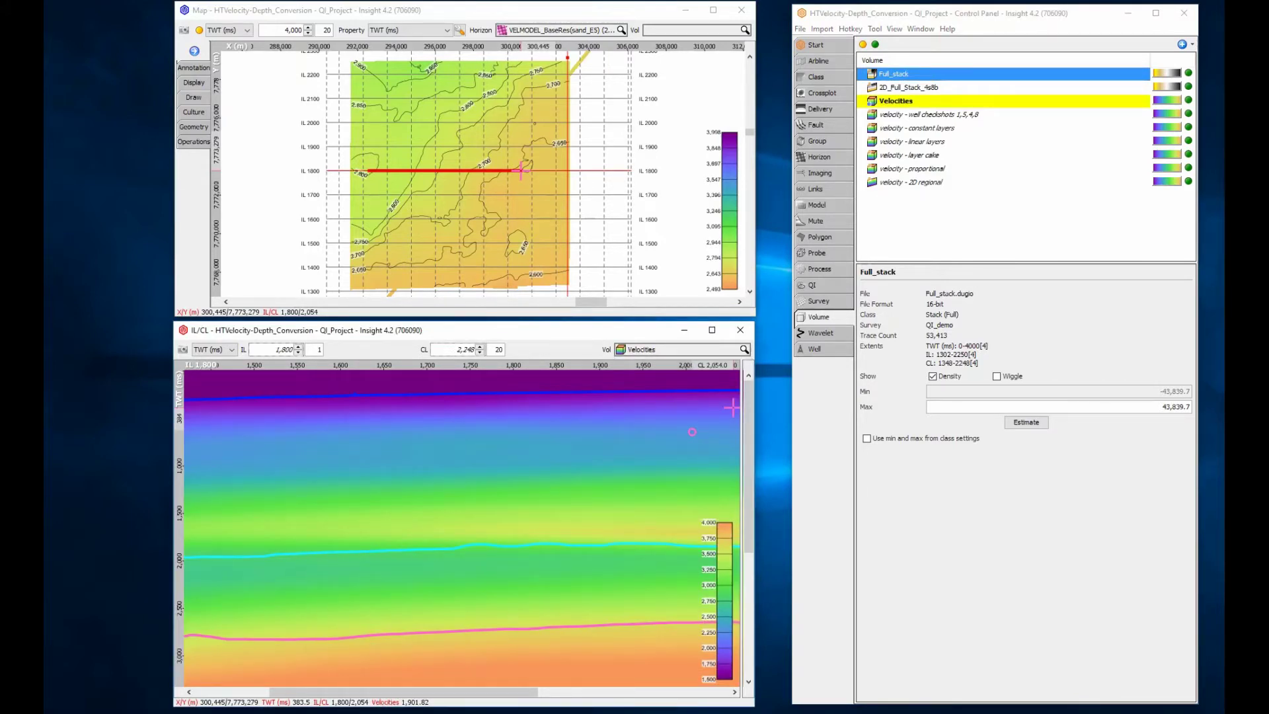
{"action": "left_click", "coordinate": [722, 350]}
{"action": "left_click", "coordinate": [710, 443]}
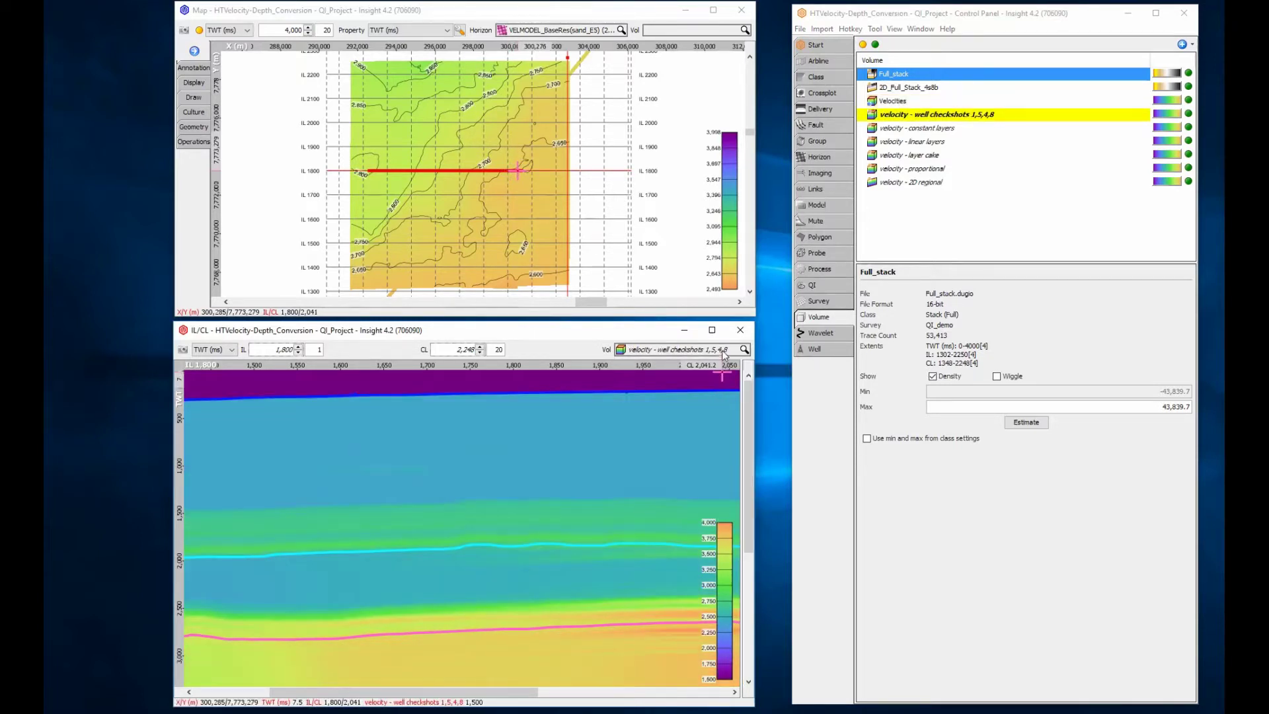
{"action": "left_click", "coordinate": [721, 350]}
{"action": "left_click", "coordinate": [710, 459]}
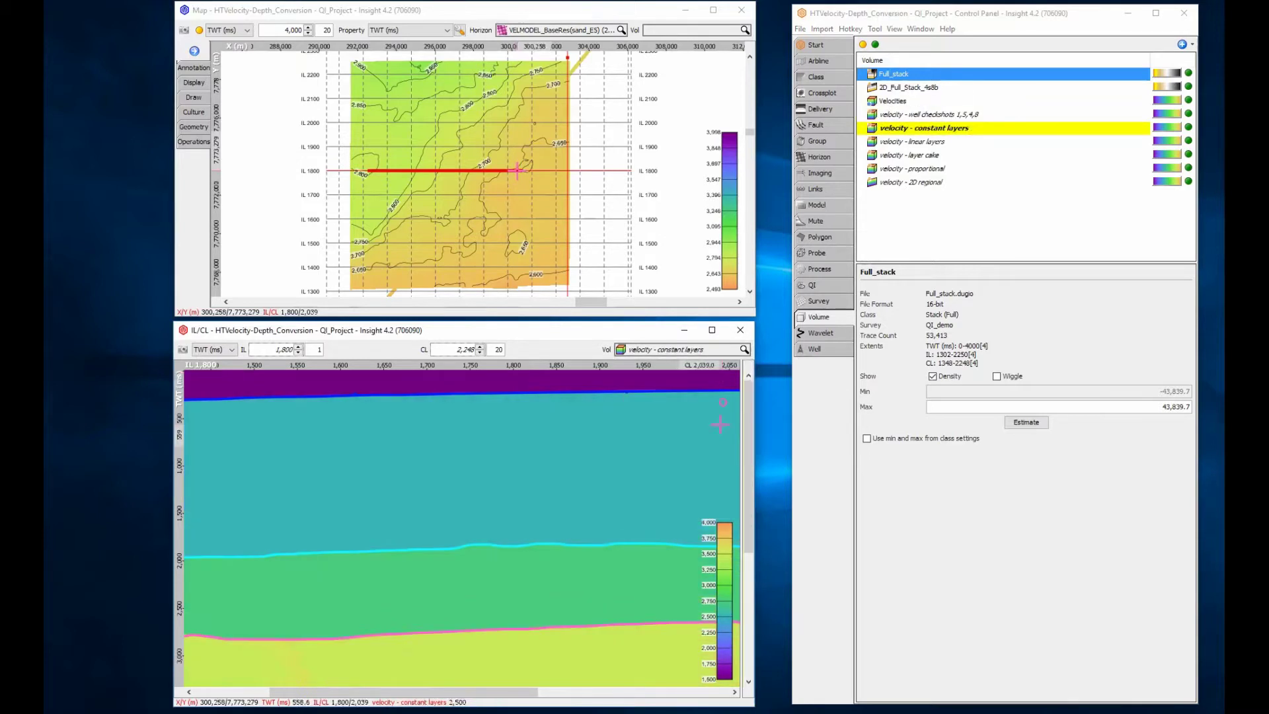
{"action": "scroll", "coordinate": [716, 349], "scroll_direction": "down", "scroll_amount": 2}
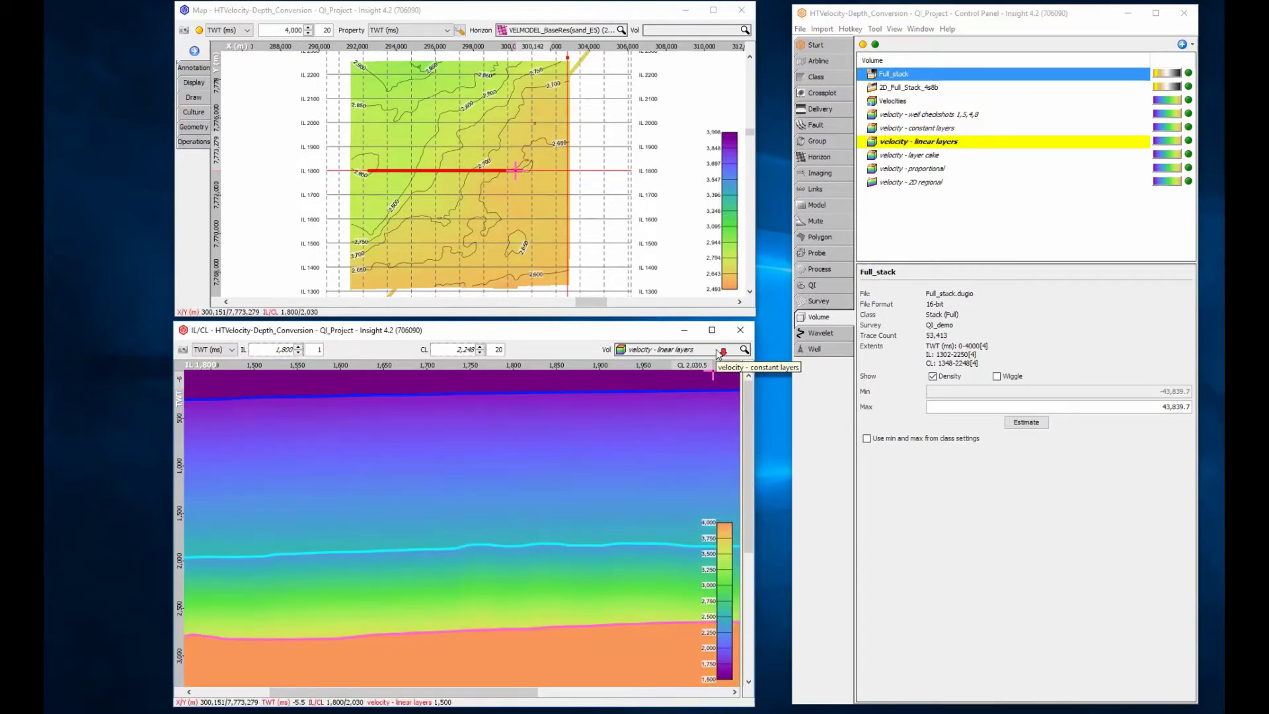
{"action": "scroll", "coordinate": [716, 349], "scroll_direction": "down", "scroll_amount": 1}
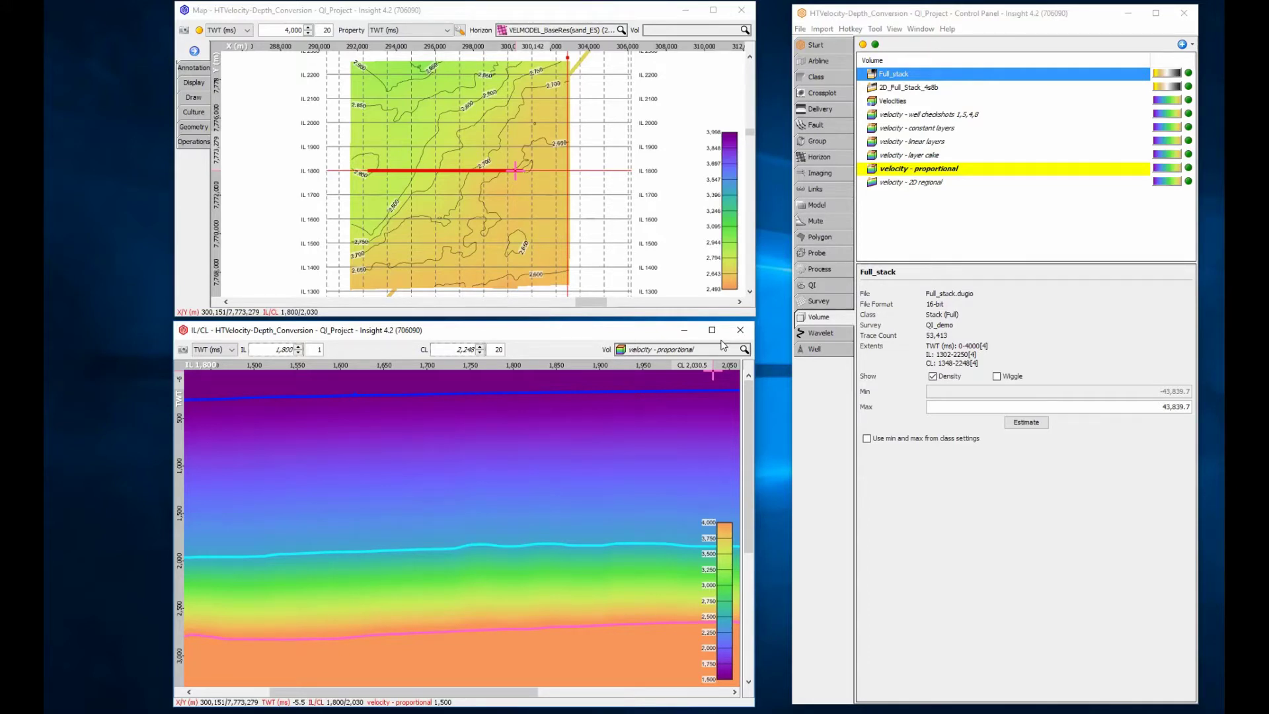
{"action": "left_click", "coordinate": [724, 349]}
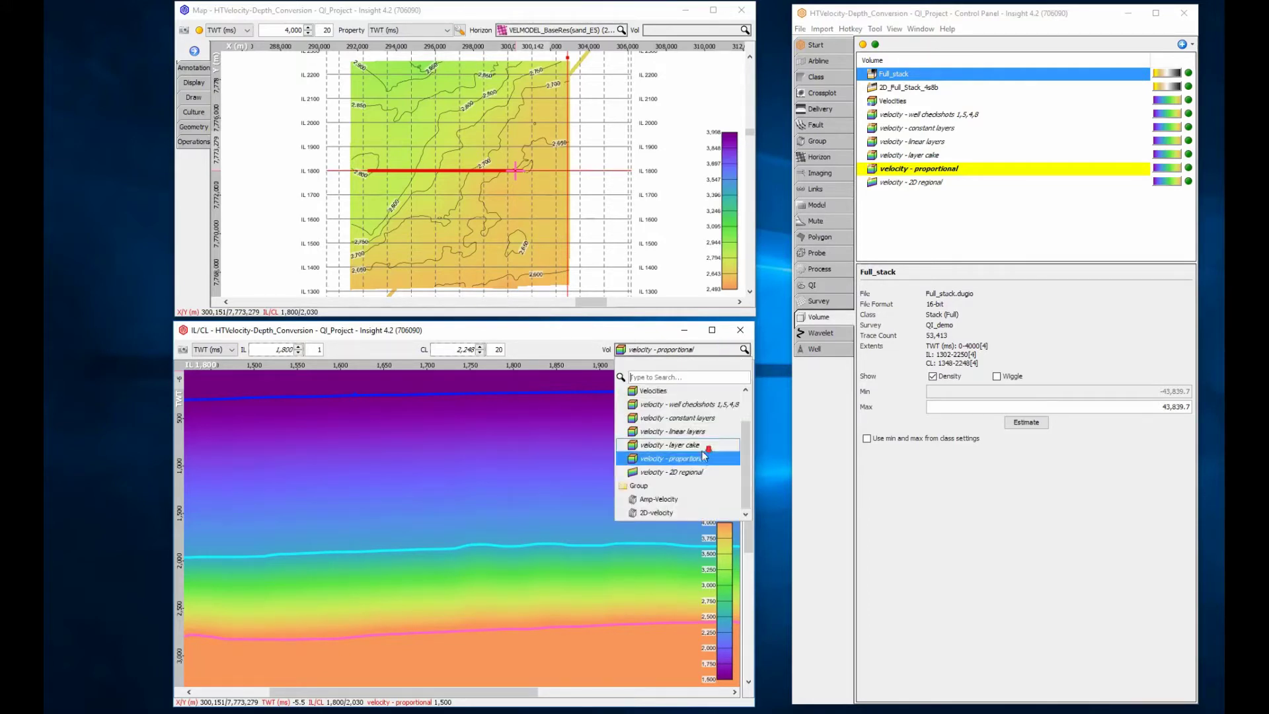
Show the Amp-Velocity group on the section: Full_stack amplitudes over Velocities colouring
{"action": "left_click", "coordinate": [691, 500]}
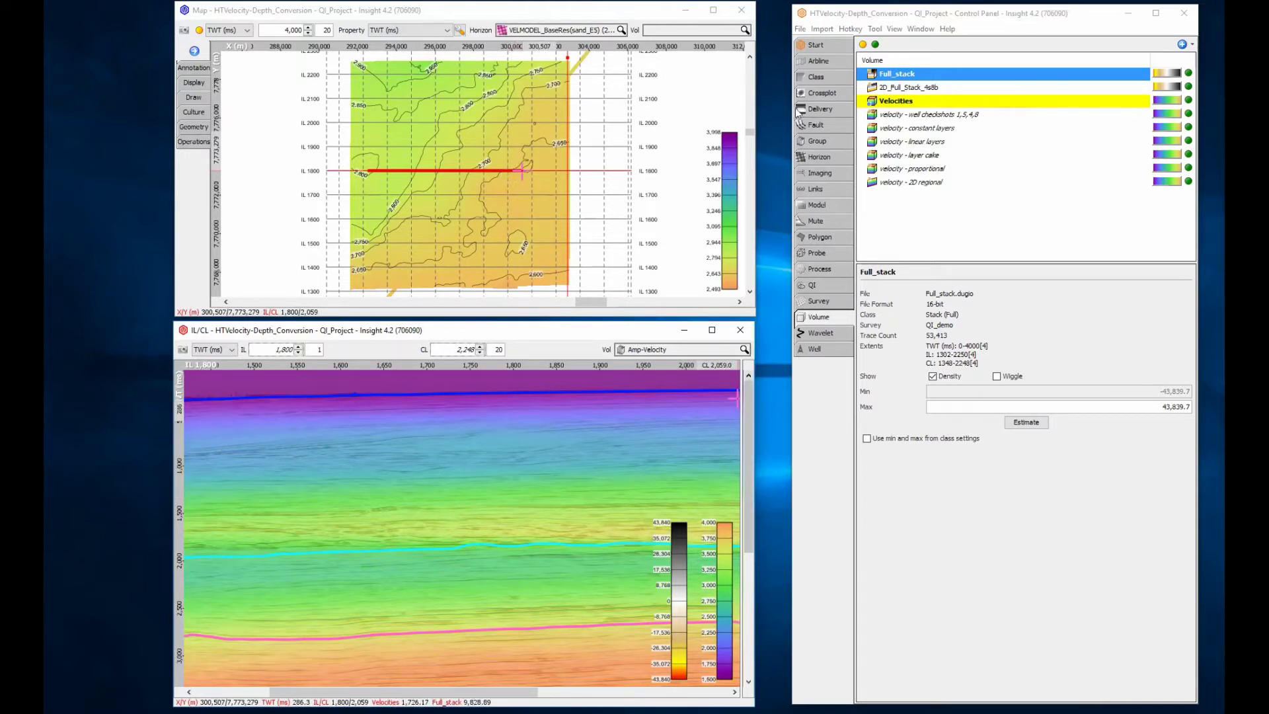
{"action": "left_click", "coordinate": [801, 29]}
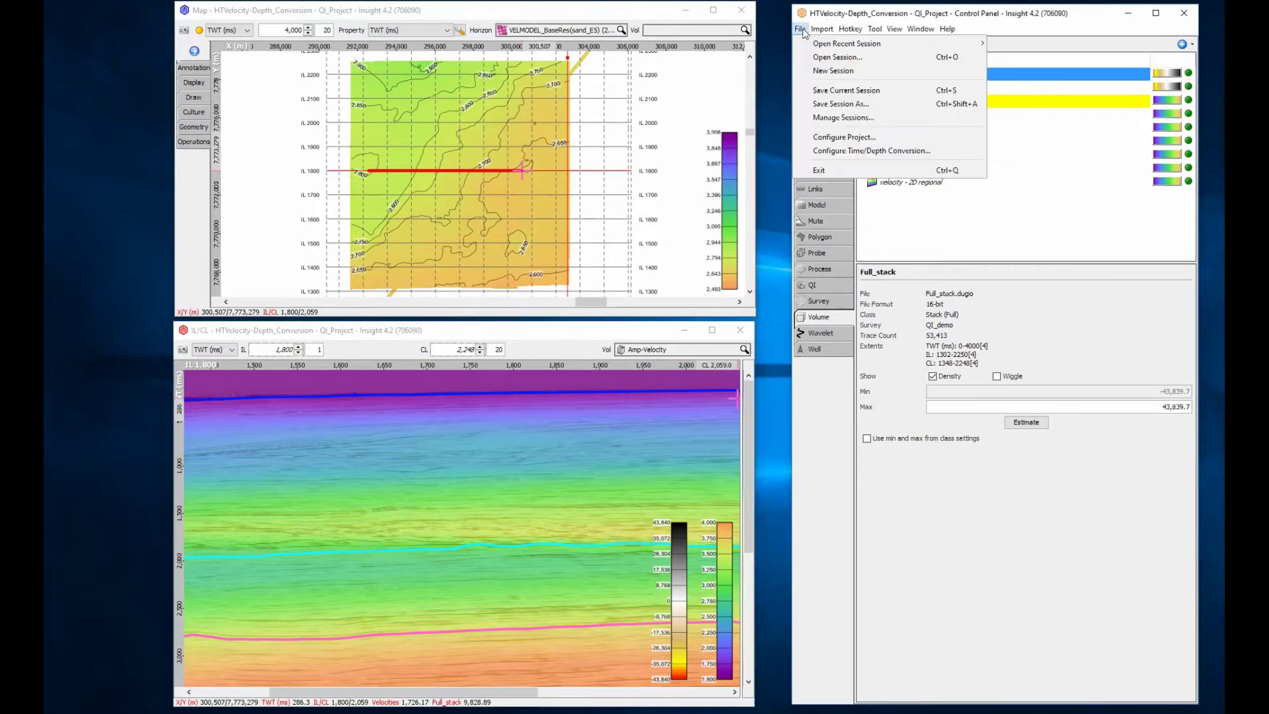
Set time/depth conversion to the Velocities volume as Interval Velocity in Time, in m/s
{"action": "left_click", "coordinate": [818, 151]}
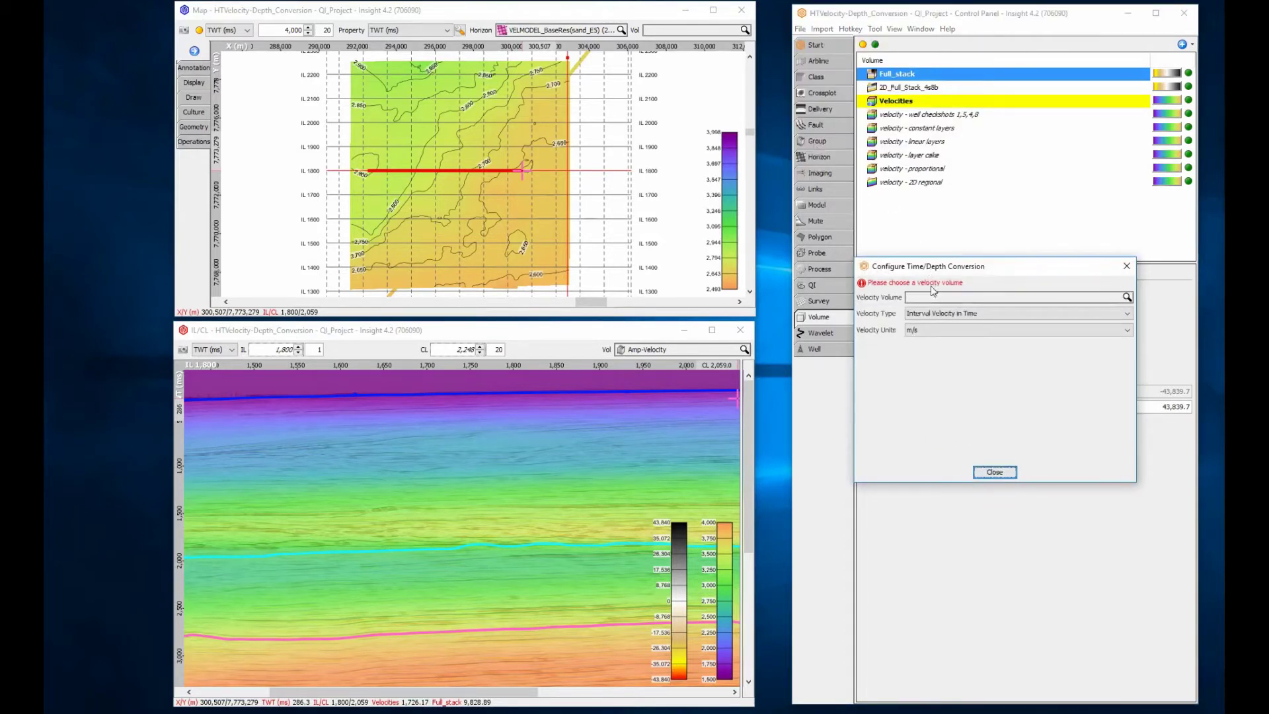
{"action": "left_click", "coordinate": [932, 297]}
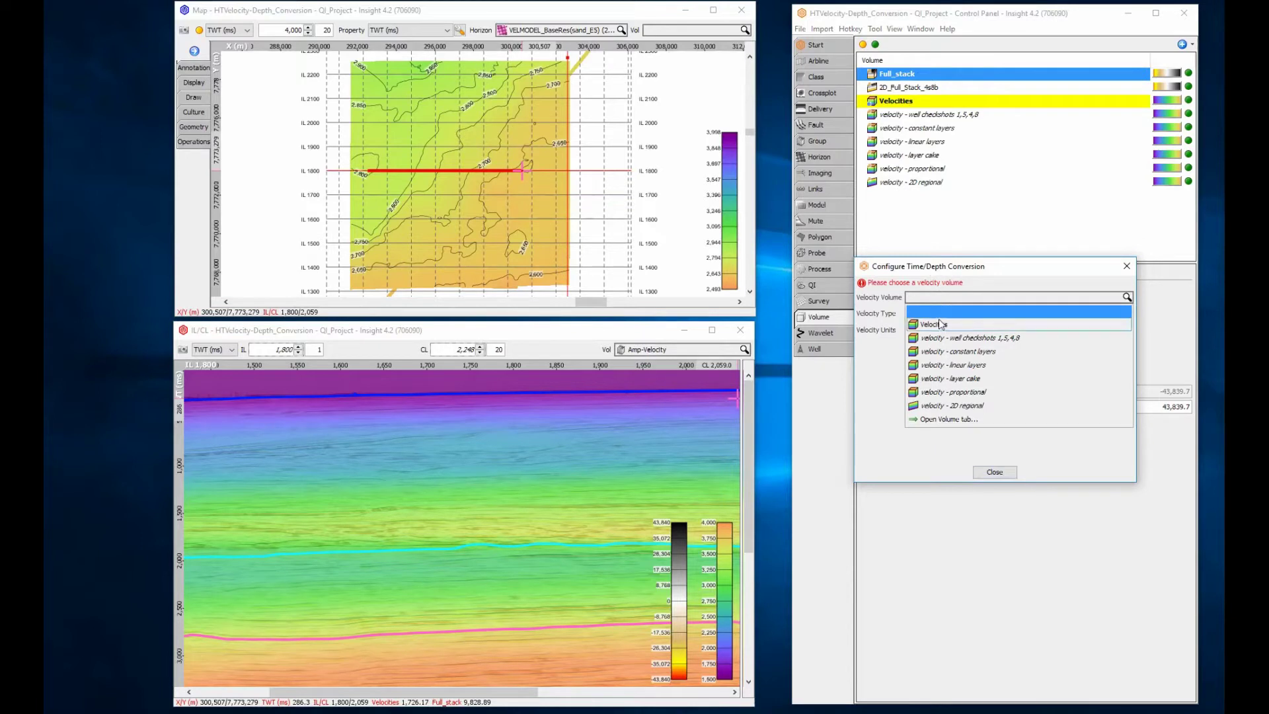
{"action": "left_click", "coordinate": [941, 324]}
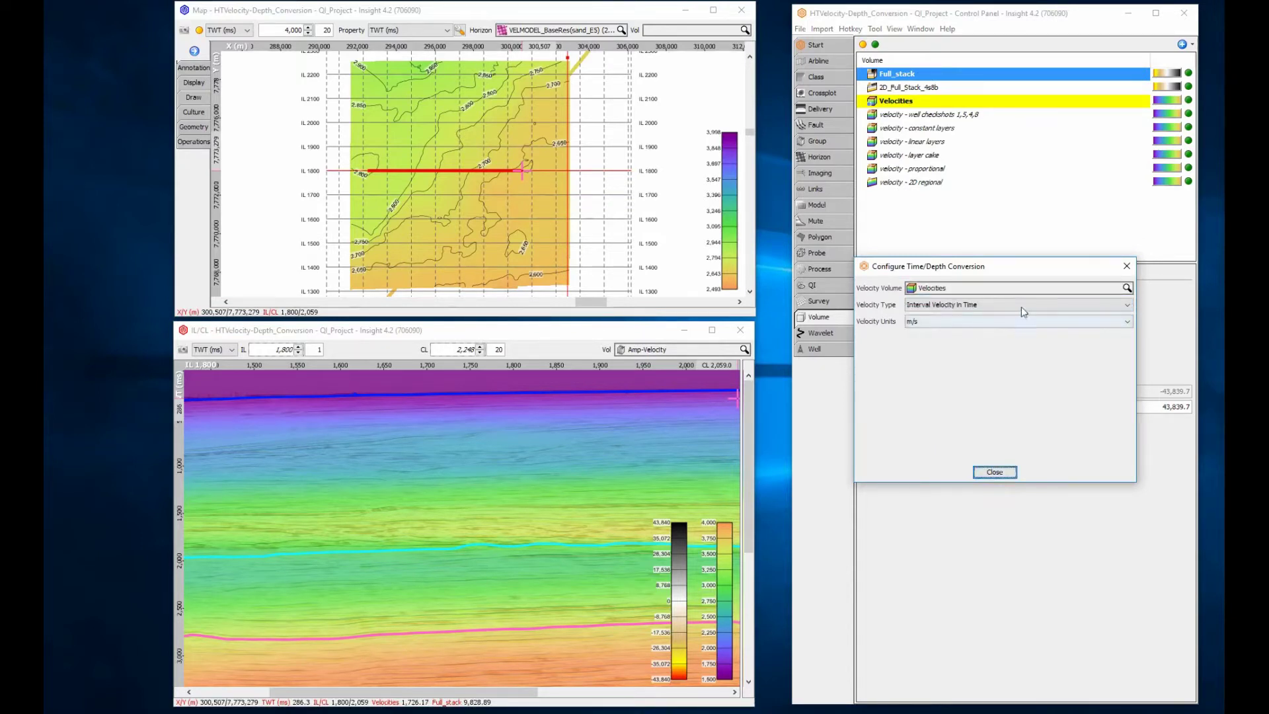
{"action": "left_click", "coordinate": [1014, 304]}
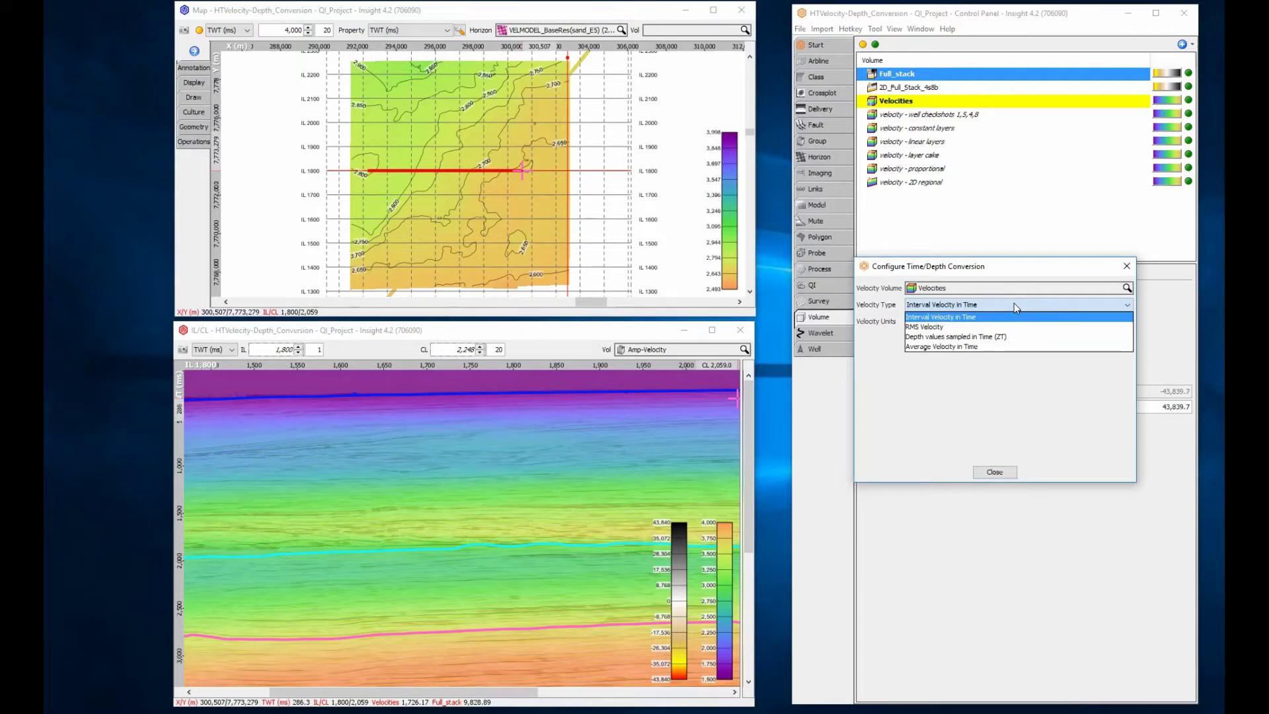
{"action": "left_click", "coordinate": [1014, 303]}
{"action": "left_click", "coordinate": [1014, 322]}
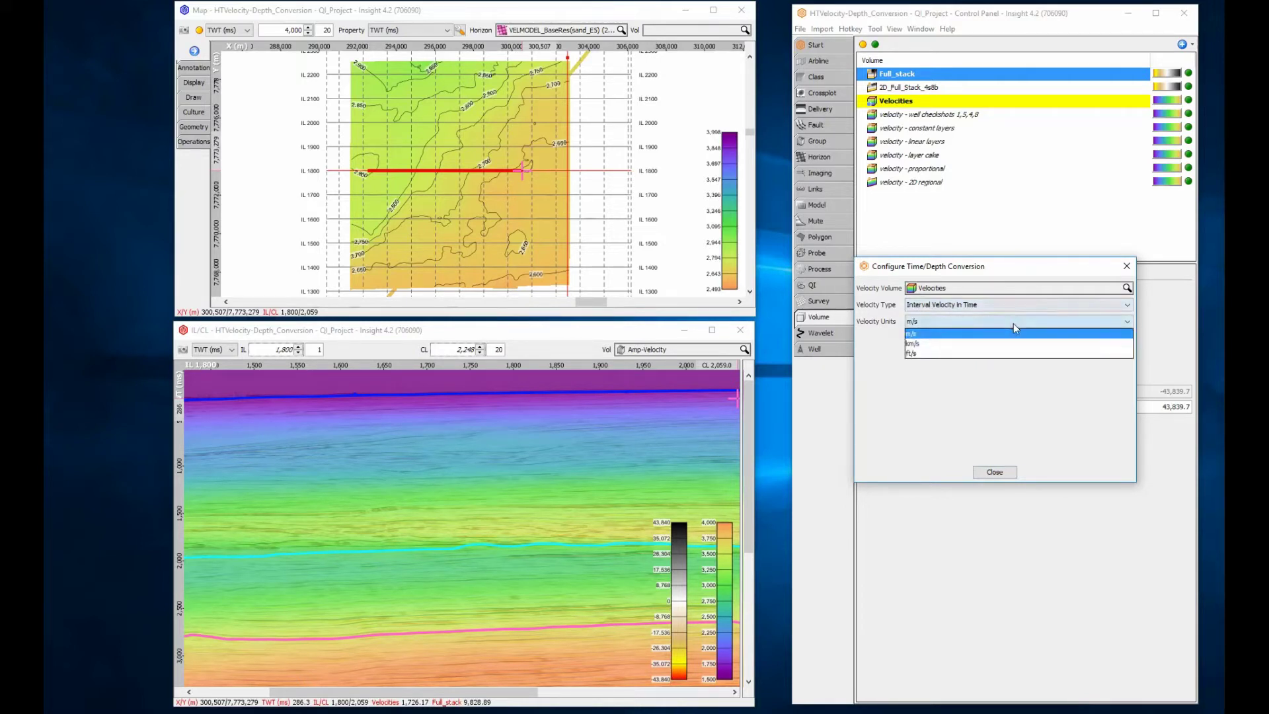
{"action": "left_click", "coordinate": [1013, 323]}
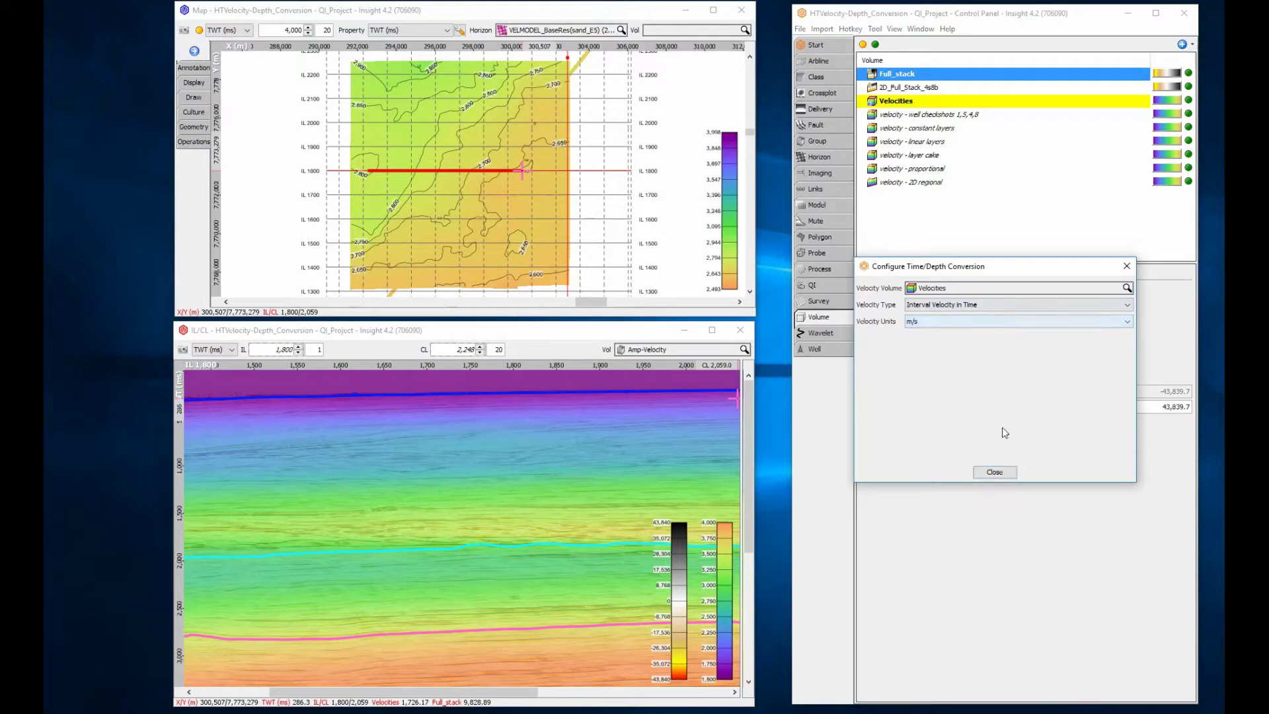
{"action": "left_click", "coordinate": [999, 471]}
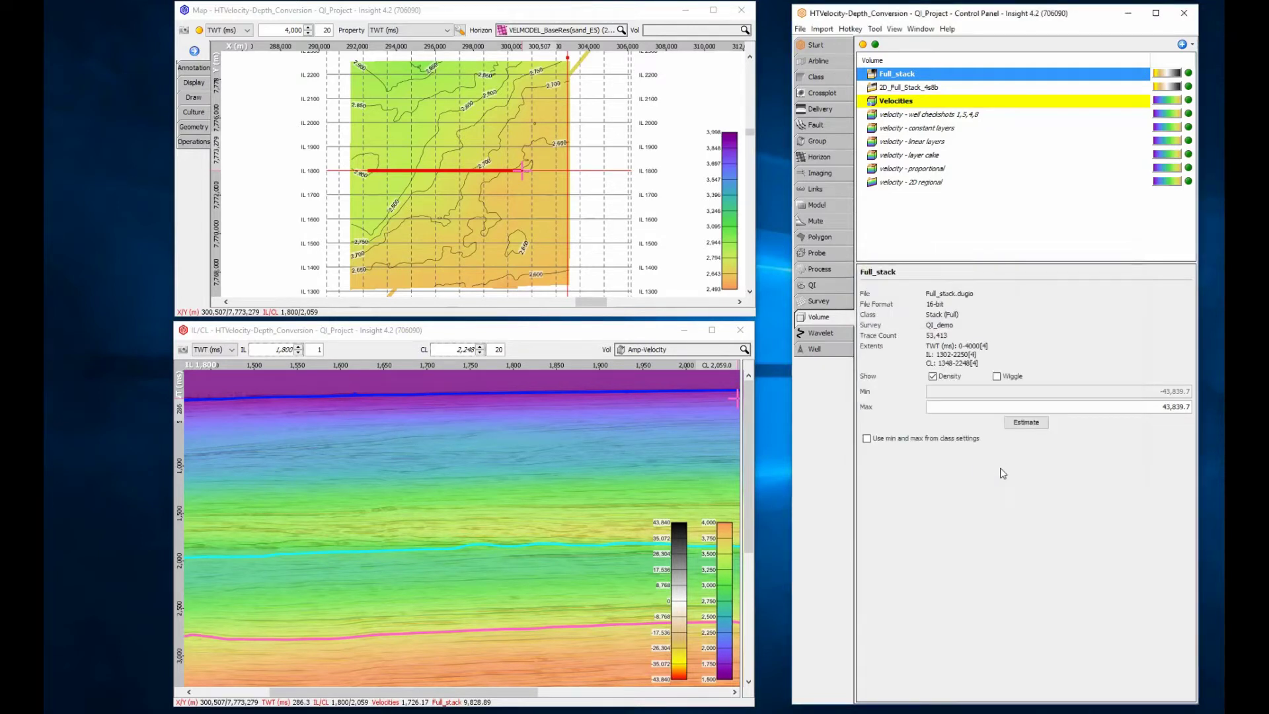
Switch the section to TVDSS (m), and preview the horizon map in TVDSS before reverting it to TWT (ms)
{"action": "left_click", "coordinate": [225, 349]}
{"action": "left_click", "coordinate": [215, 369]}
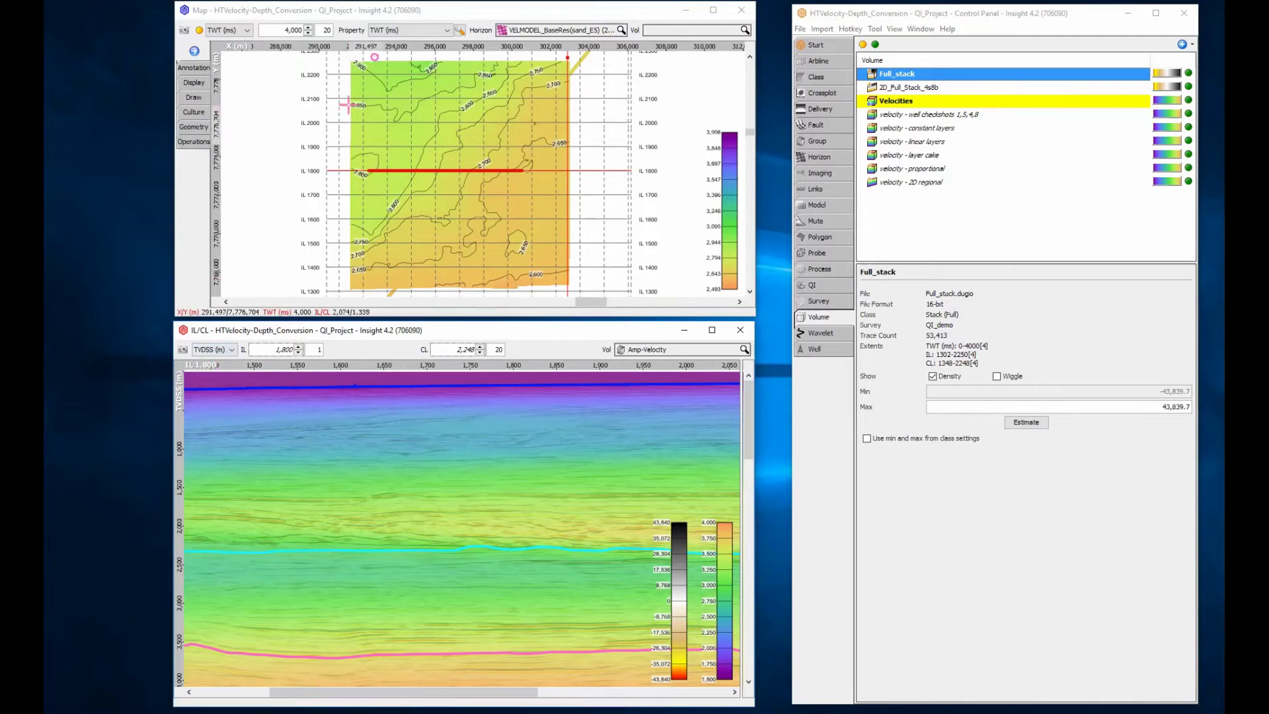
{"action": "left_click", "coordinate": [406, 30]}
{"action": "left_click", "coordinate": [403, 52]}
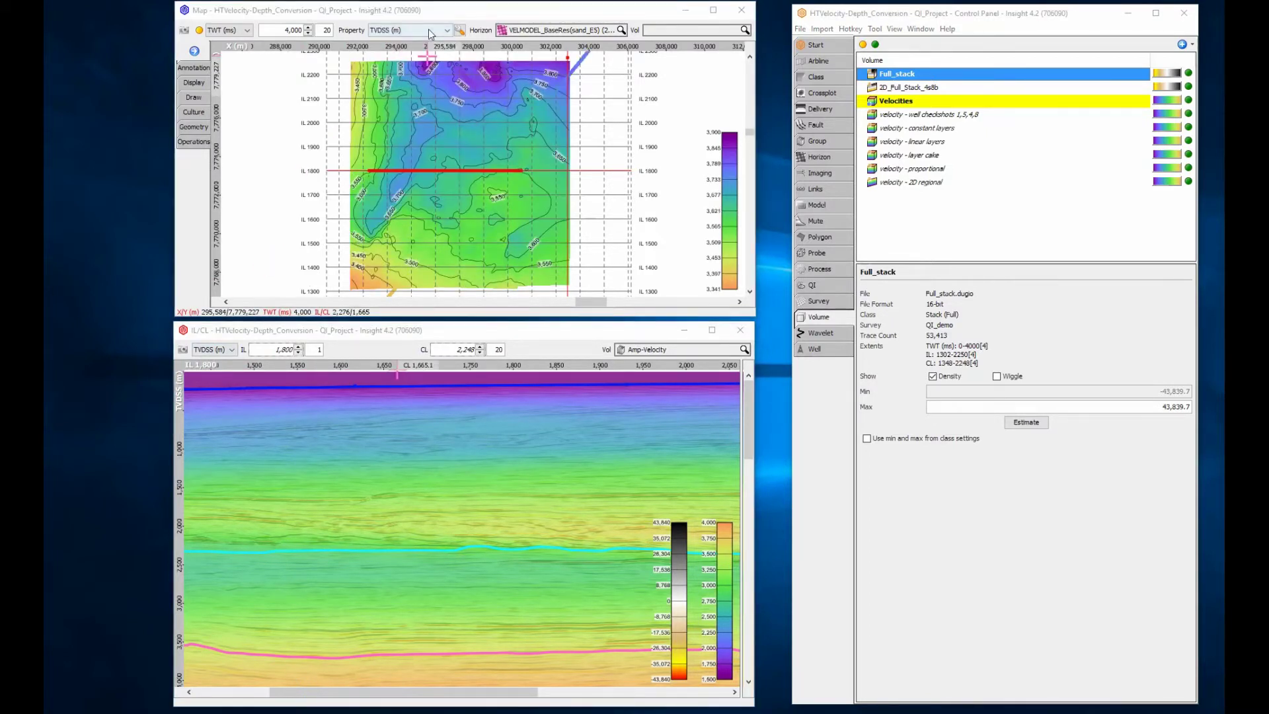
{"action": "left_click", "coordinate": [429, 31]}
{"action": "left_click", "coordinate": [429, 42]}
Show GPCT93_NE_lines_SeaBed on the map, zoomed onto the 2D lines, and return the section to TWT (ms)
{"action": "left_click", "coordinate": [548, 31]}
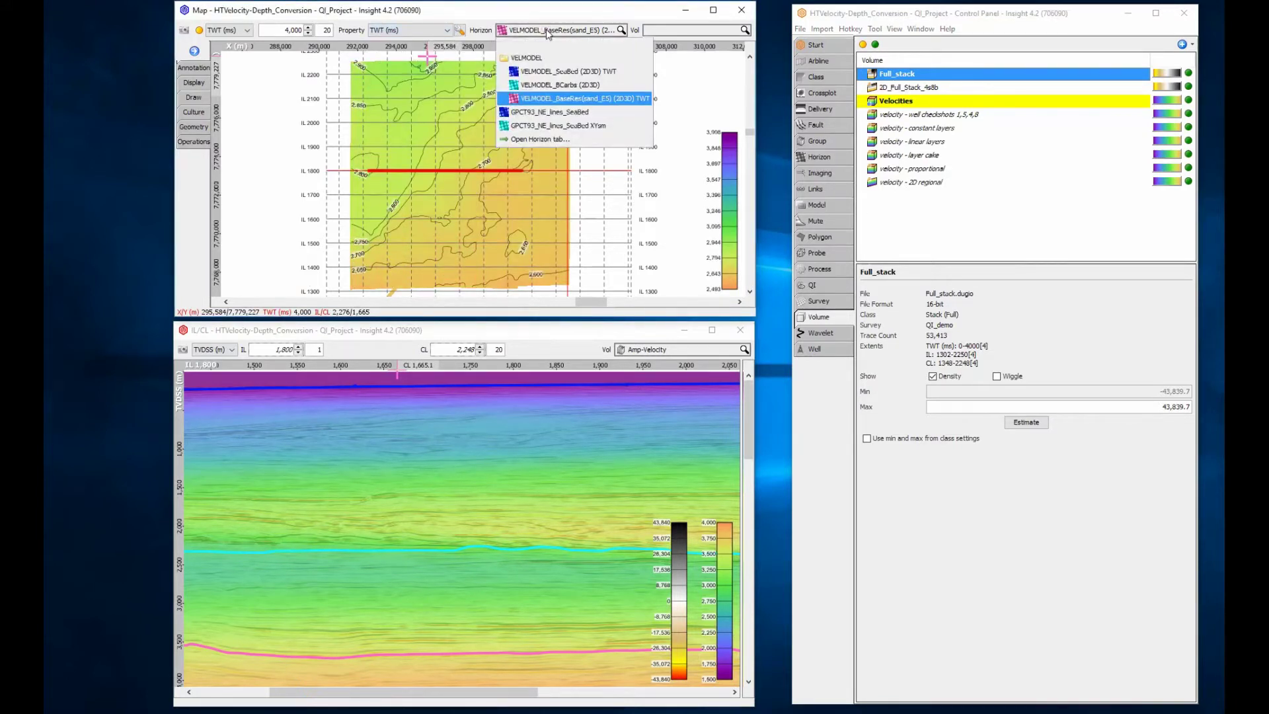
{"action": "left_click", "coordinate": [548, 112]}
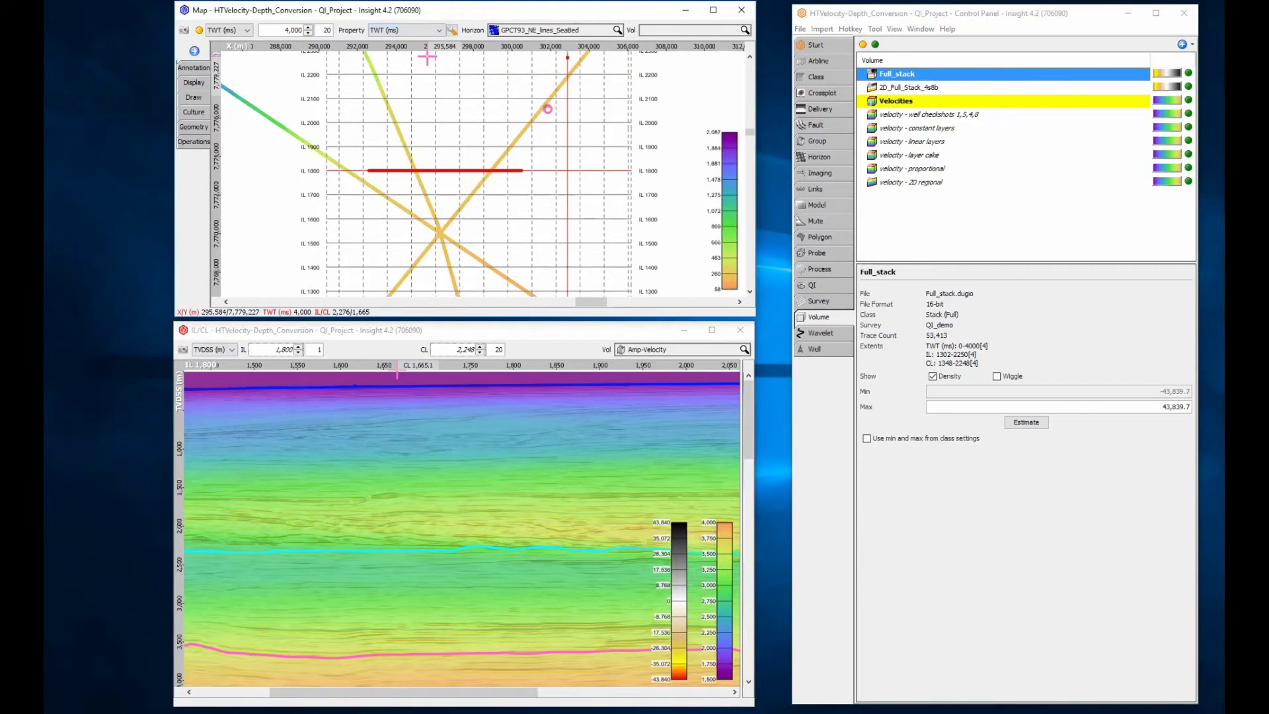
{"action": "right_click", "coordinate": [507, 111]}
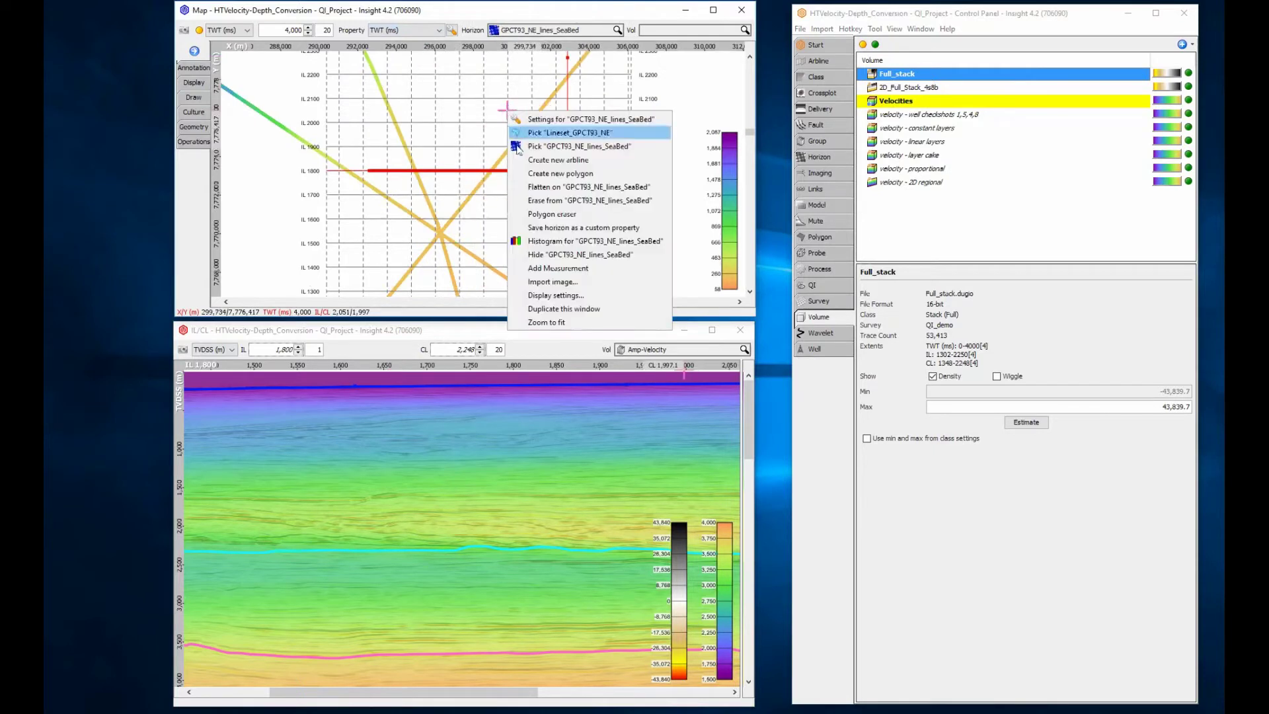
{"action": "left_click", "coordinate": [539, 317]}
{"action": "left_click_drag", "start_coordinate": [306, 95], "coordinate": [399, 212]}
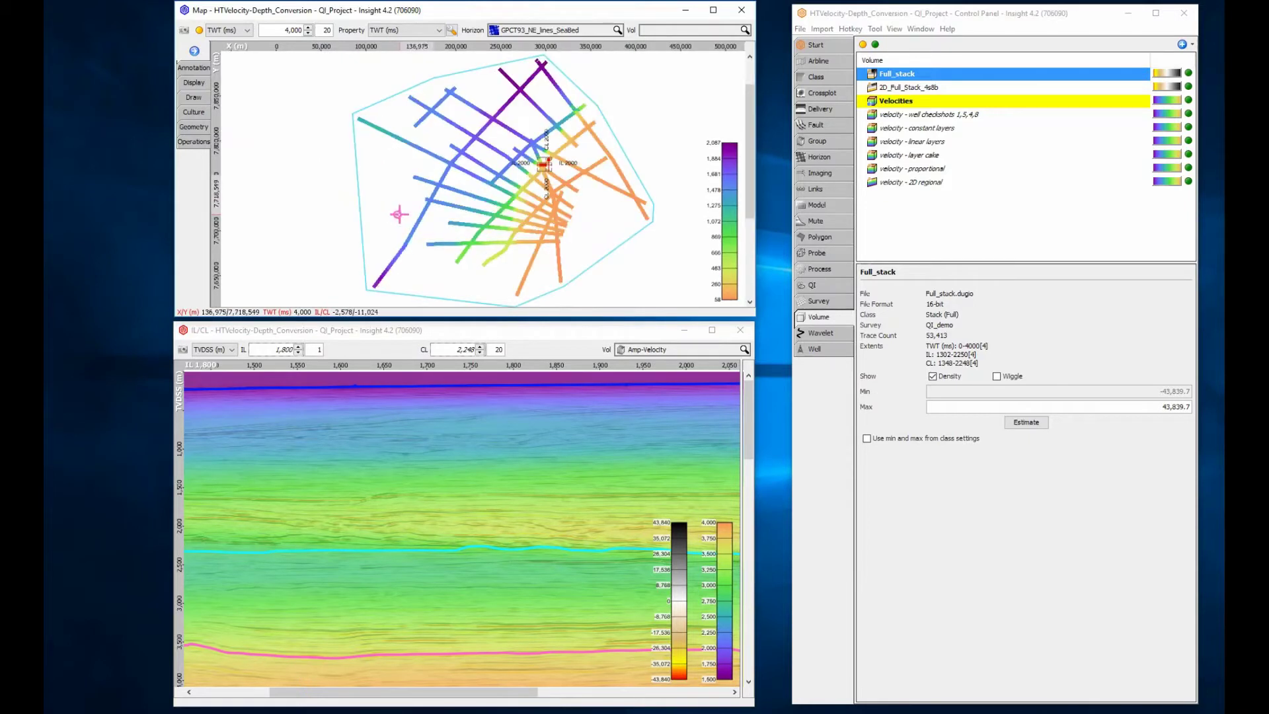
{"action": "scroll", "coordinate": [416, 206], "scroll_direction": "up", "scroll_amount": 2}
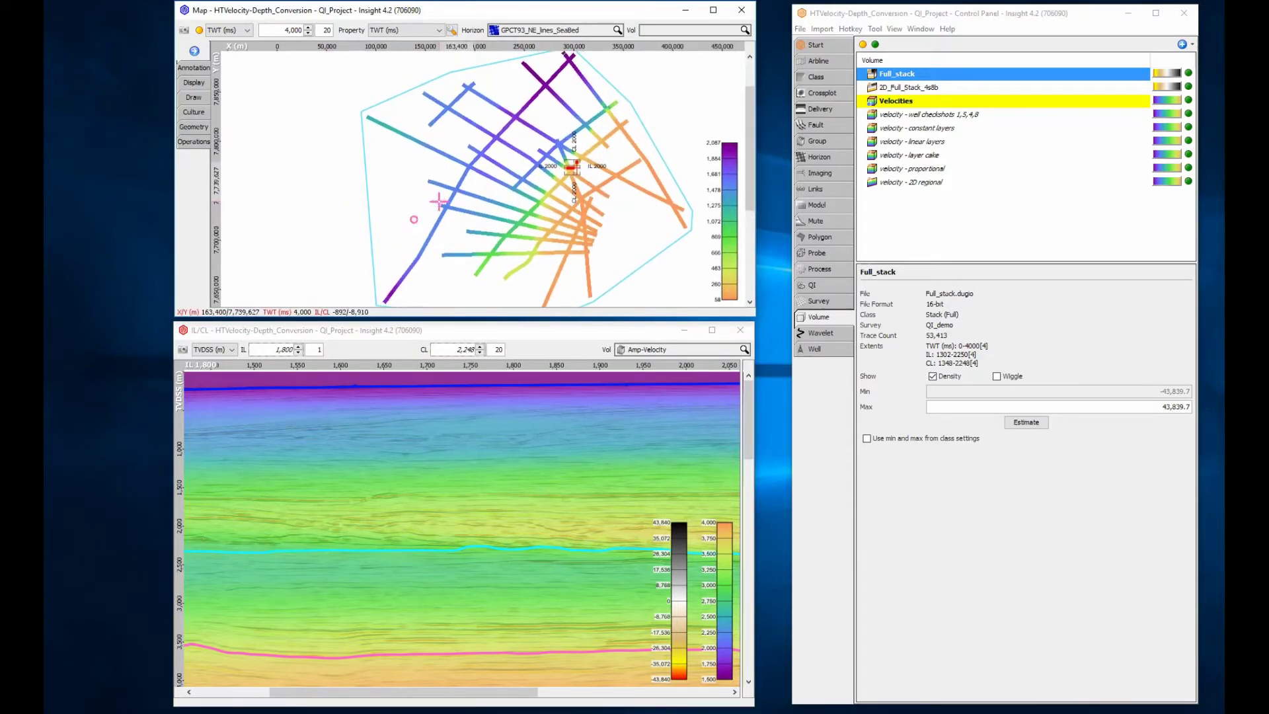
{"action": "left_click", "coordinate": [227, 351]}
{"action": "left_click", "coordinate": [211, 368]}
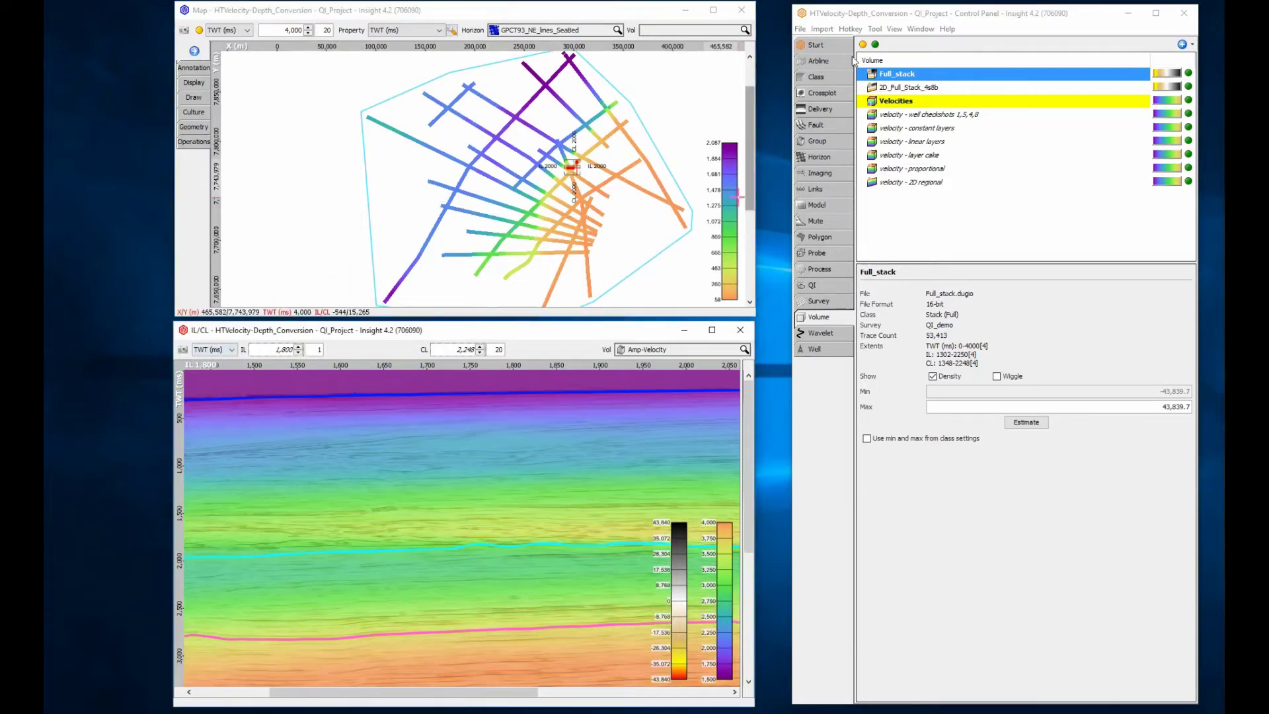
Open a 2D line view, convert with velocity - 2D regional, and display the line in TVDSS (m)
{"action": "left_click", "coordinate": [894, 30]}
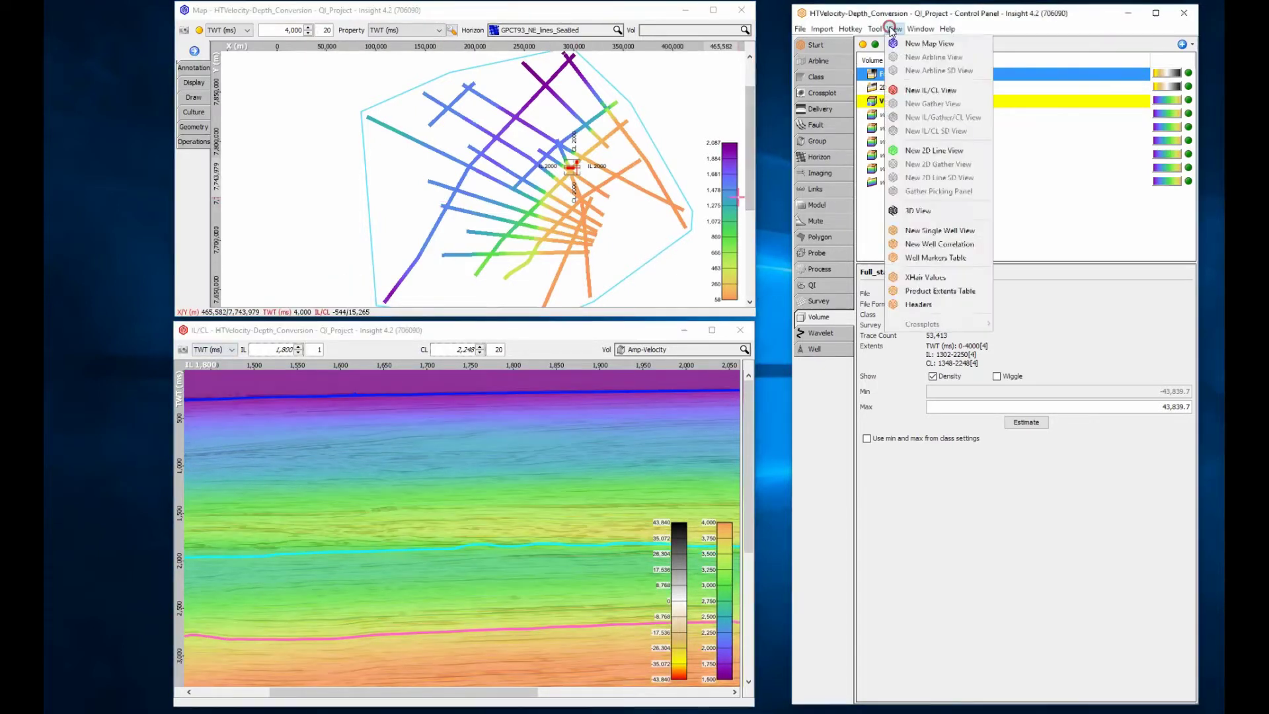
{"action": "left_click", "coordinate": [909, 150]}
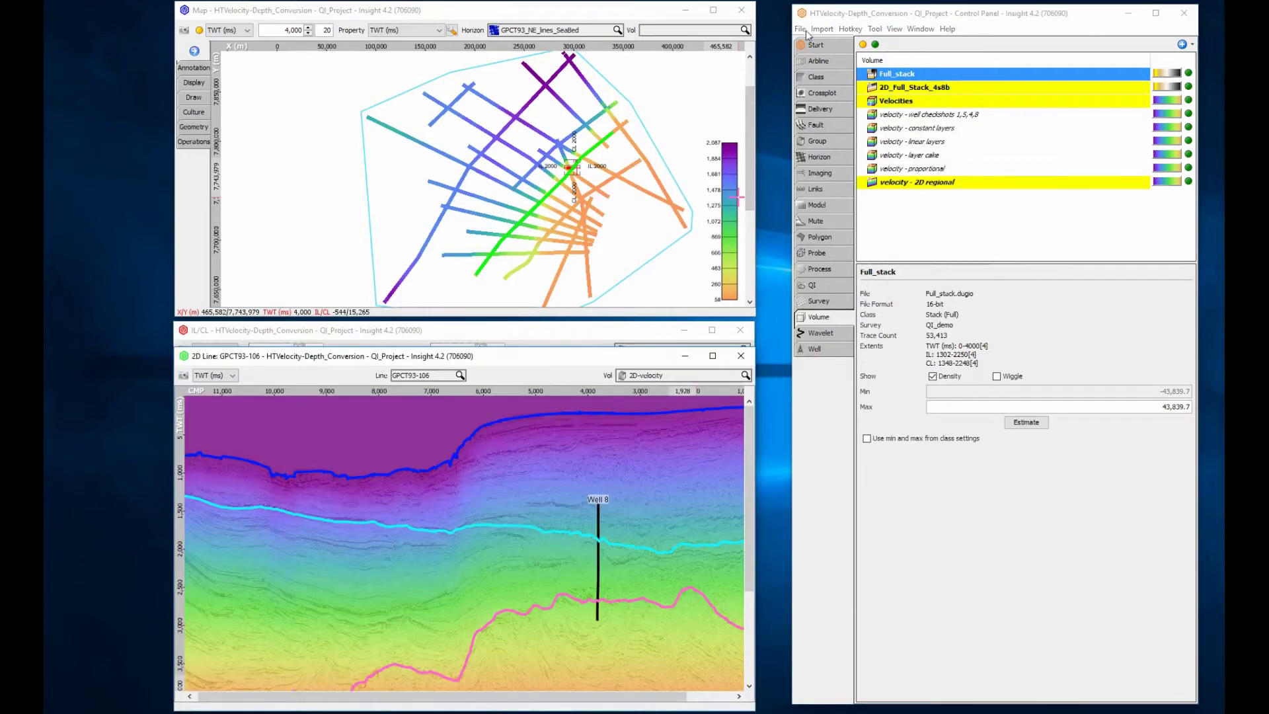
{"action": "left_click", "coordinate": [800, 29]}
{"action": "left_click", "coordinate": [835, 151]}
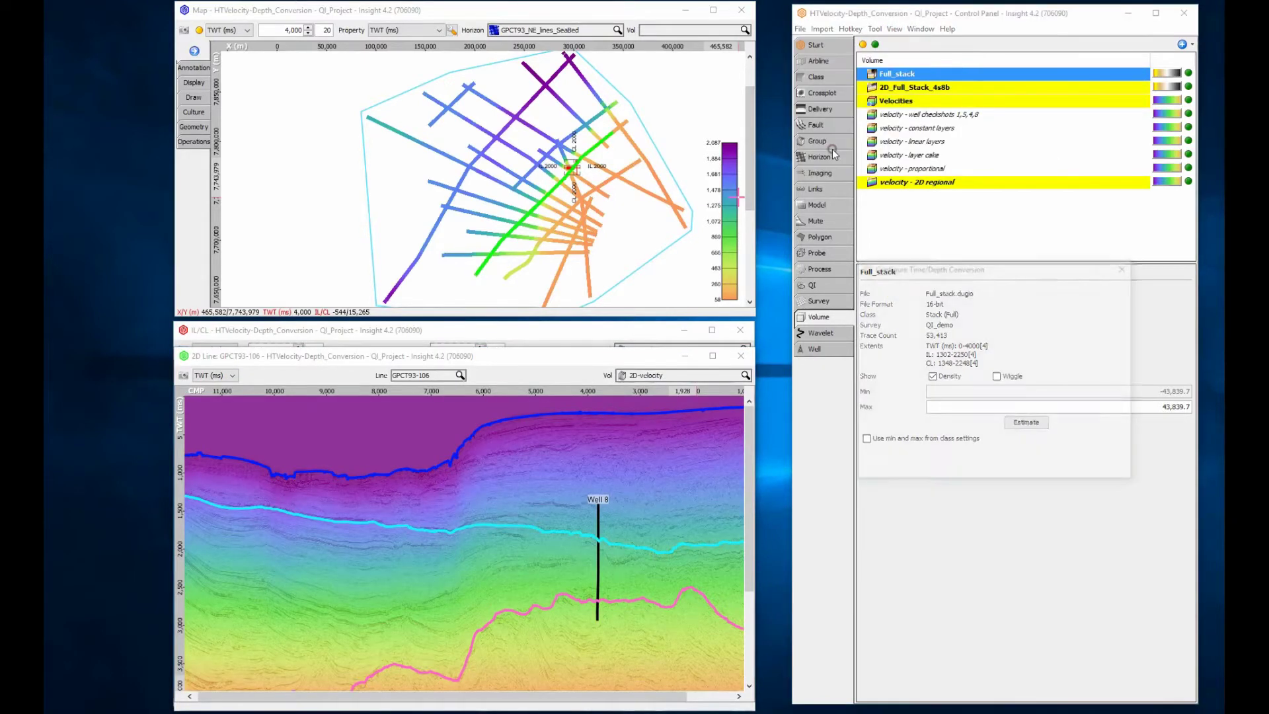
{"action": "left_click", "coordinate": [939, 289]}
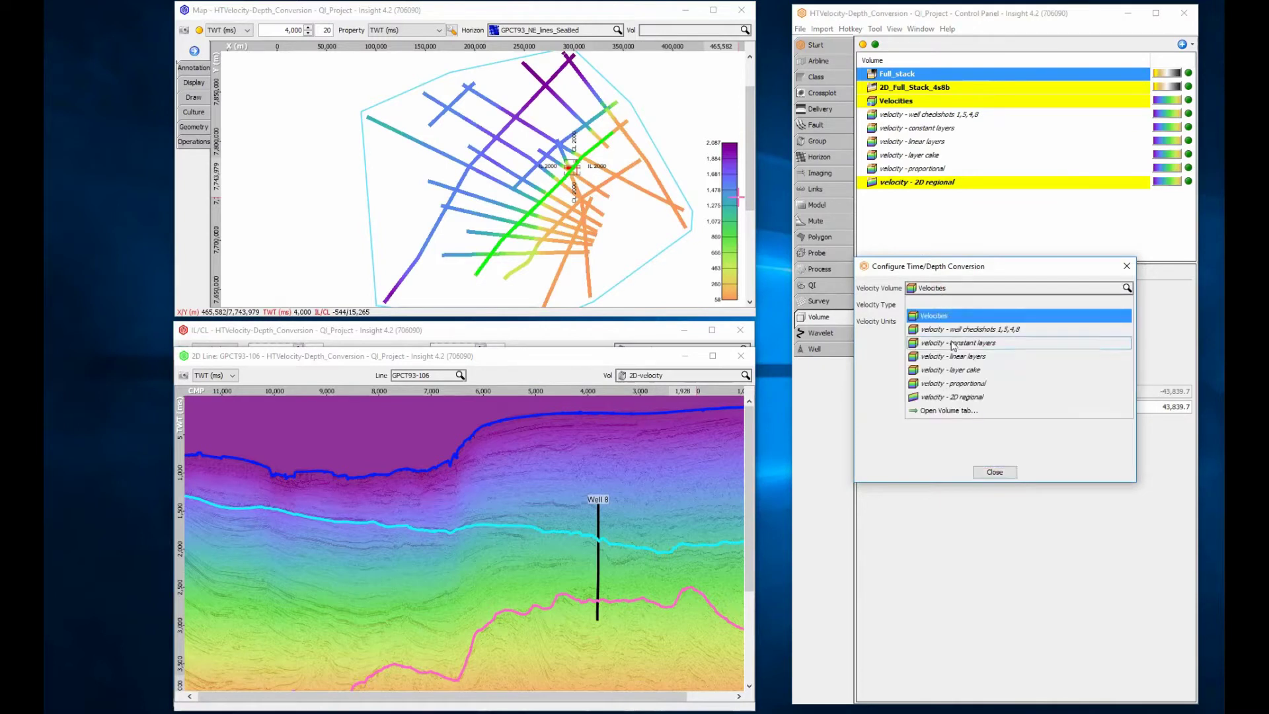
{"action": "left_click", "coordinate": [952, 396]}
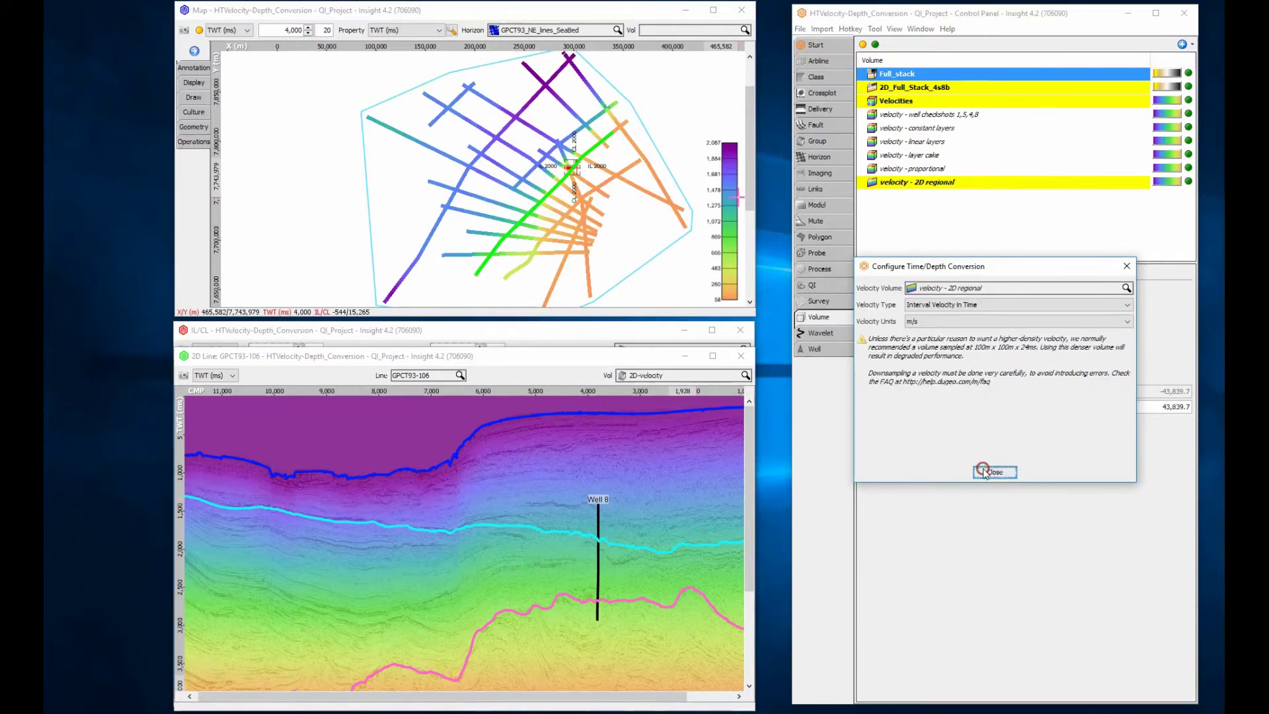
{"action": "left_click", "coordinate": [985, 472]}
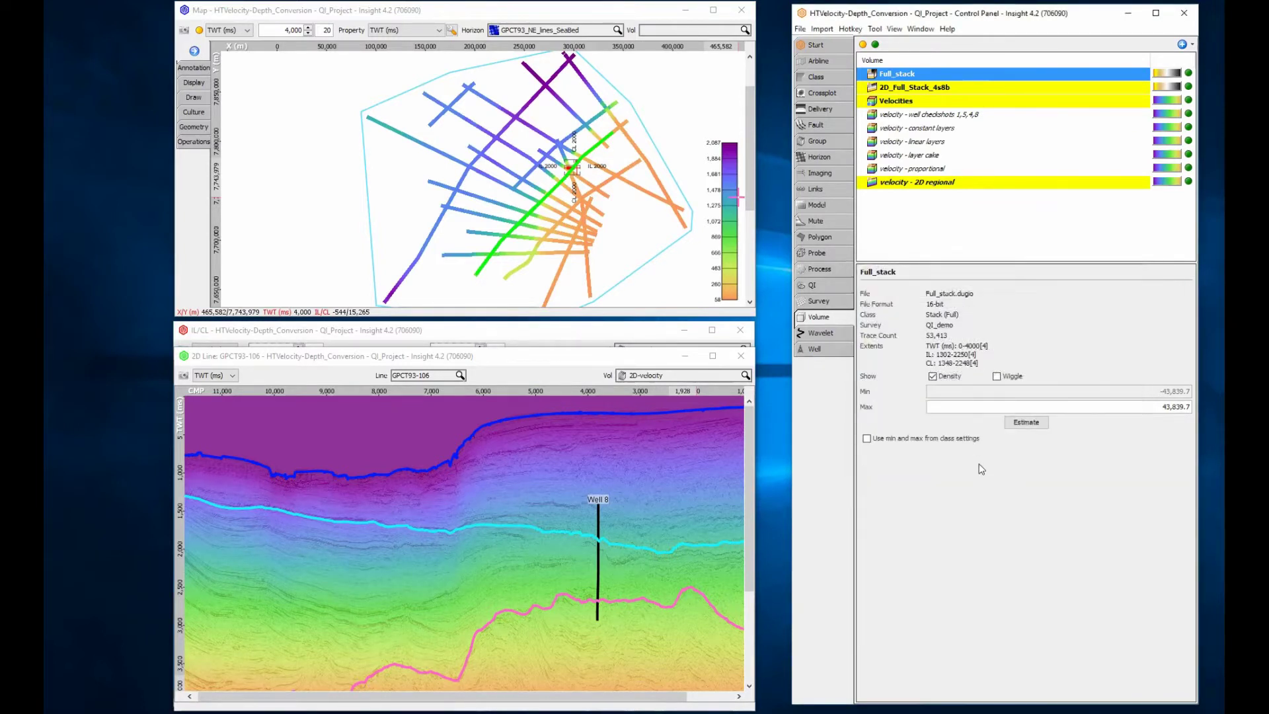
{"action": "left_click", "coordinate": [225, 374]}
{"action": "left_click", "coordinate": [218, 401]}
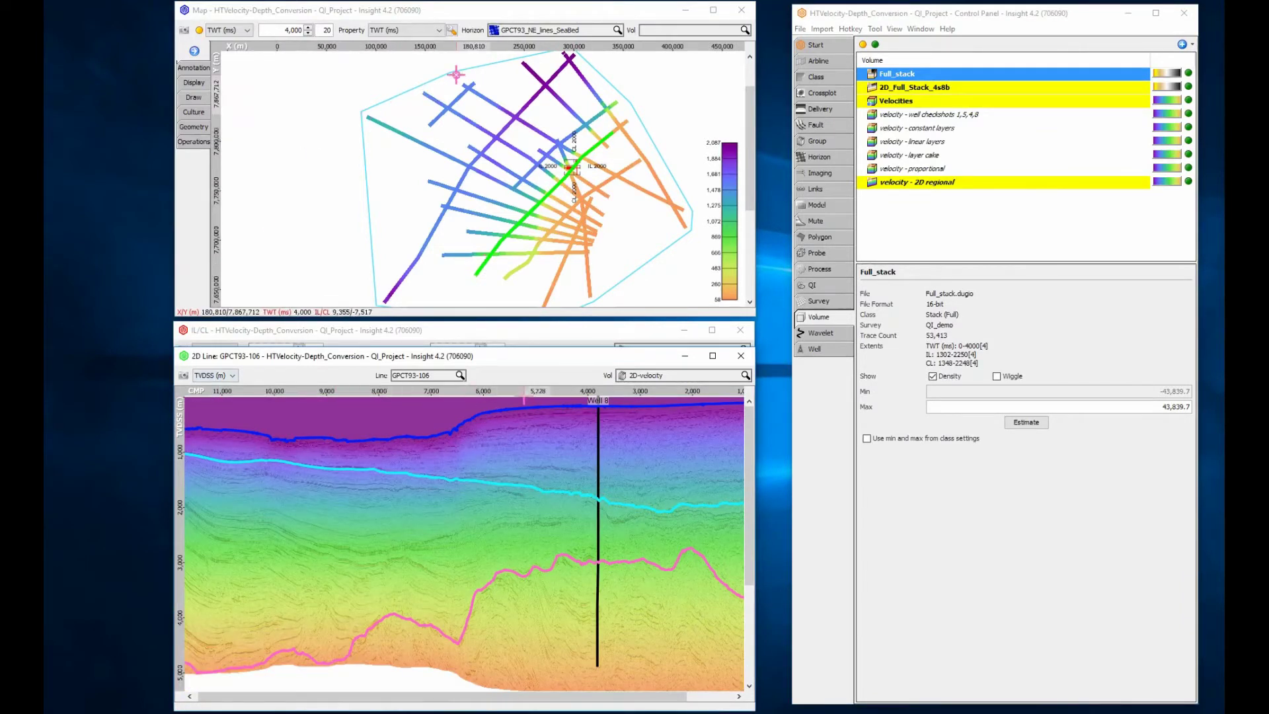
Show the GPCT93_NE_lines_SeaBed XYsm horizon on the map, coloured by TVDSS (m)
{"action": "left_click", "coordinate": [529, 31]}
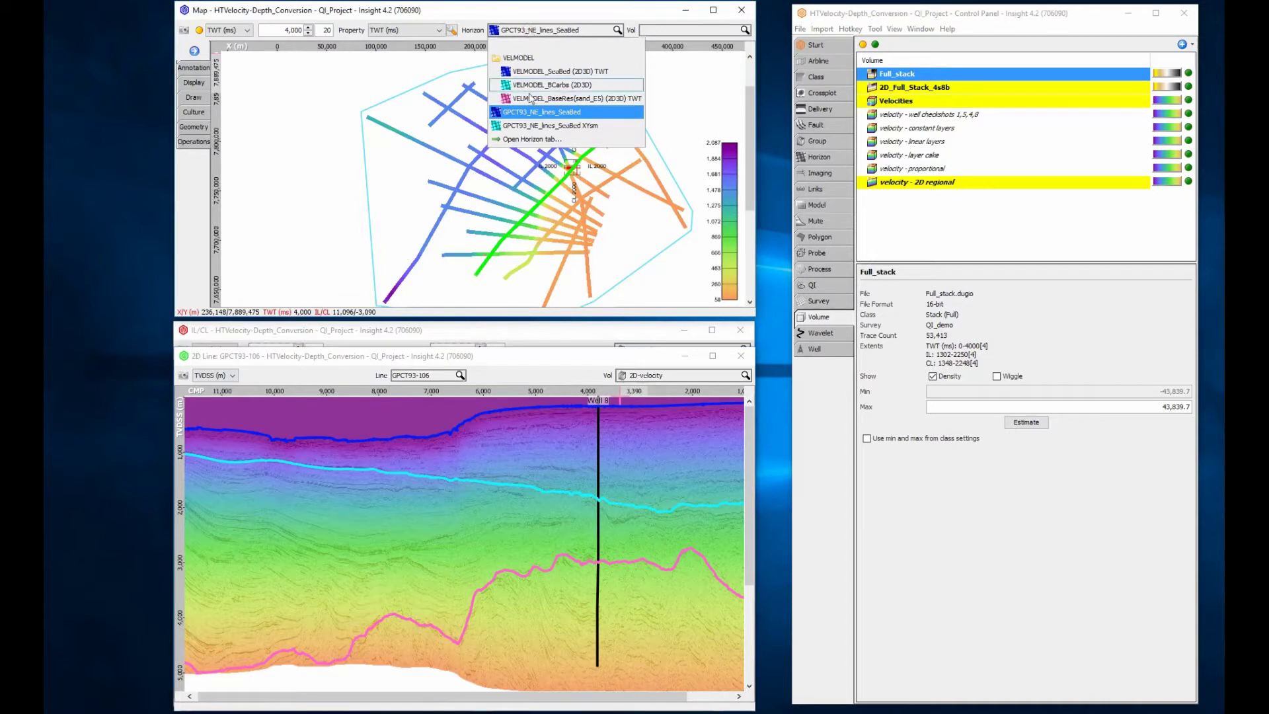
{"action": "left_click", "coordinate": [548, 126]}
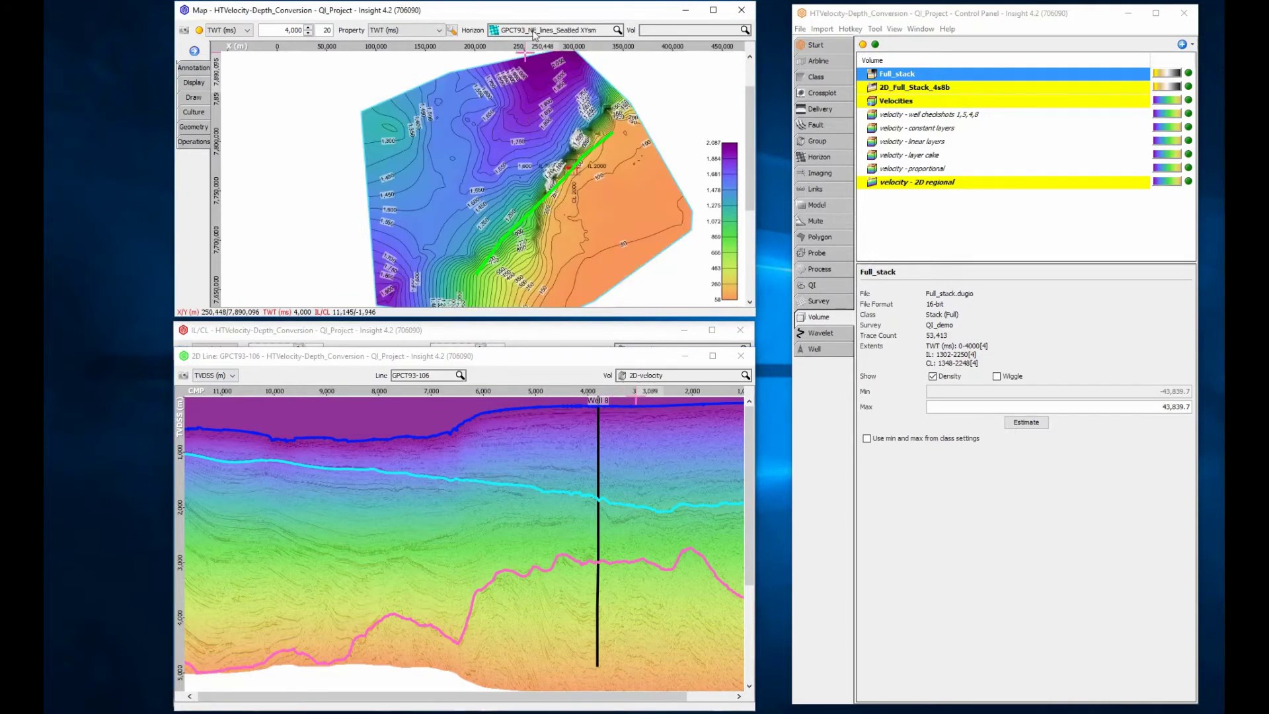
{"action": "left_click", "coordinate": [392, 30]}
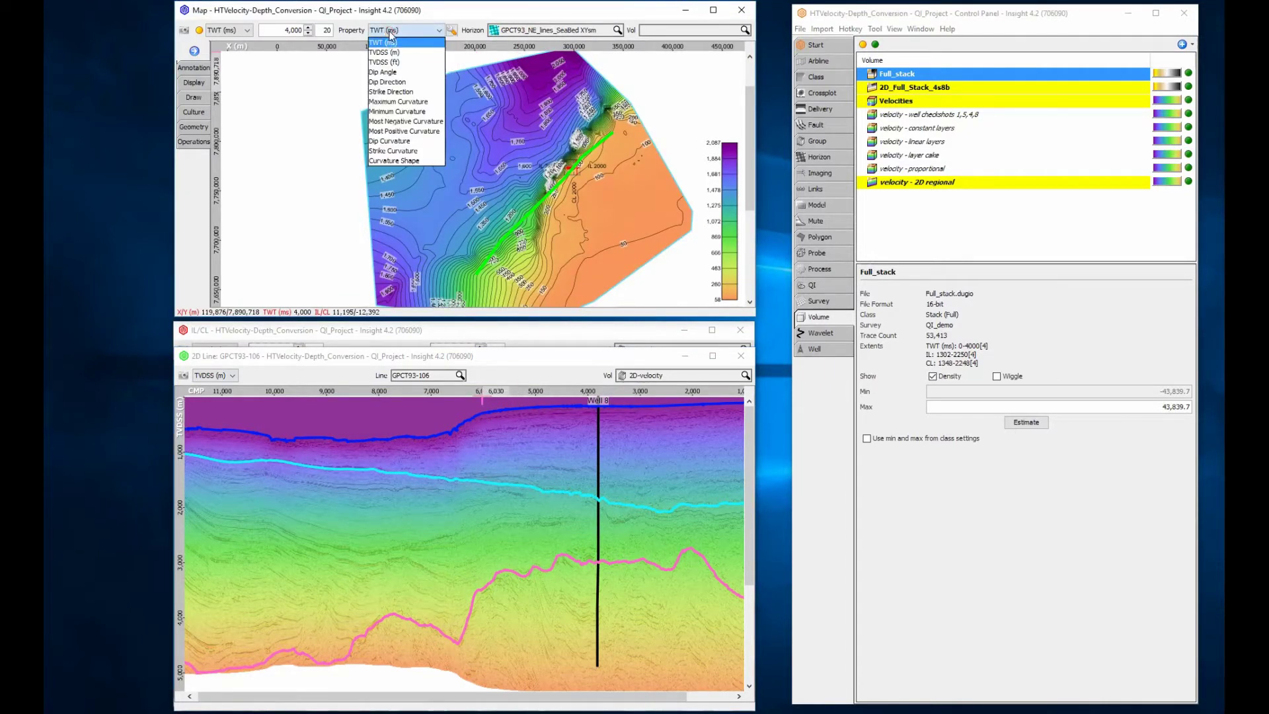
{"action": "left_click", "coordinate": [391, 52]}
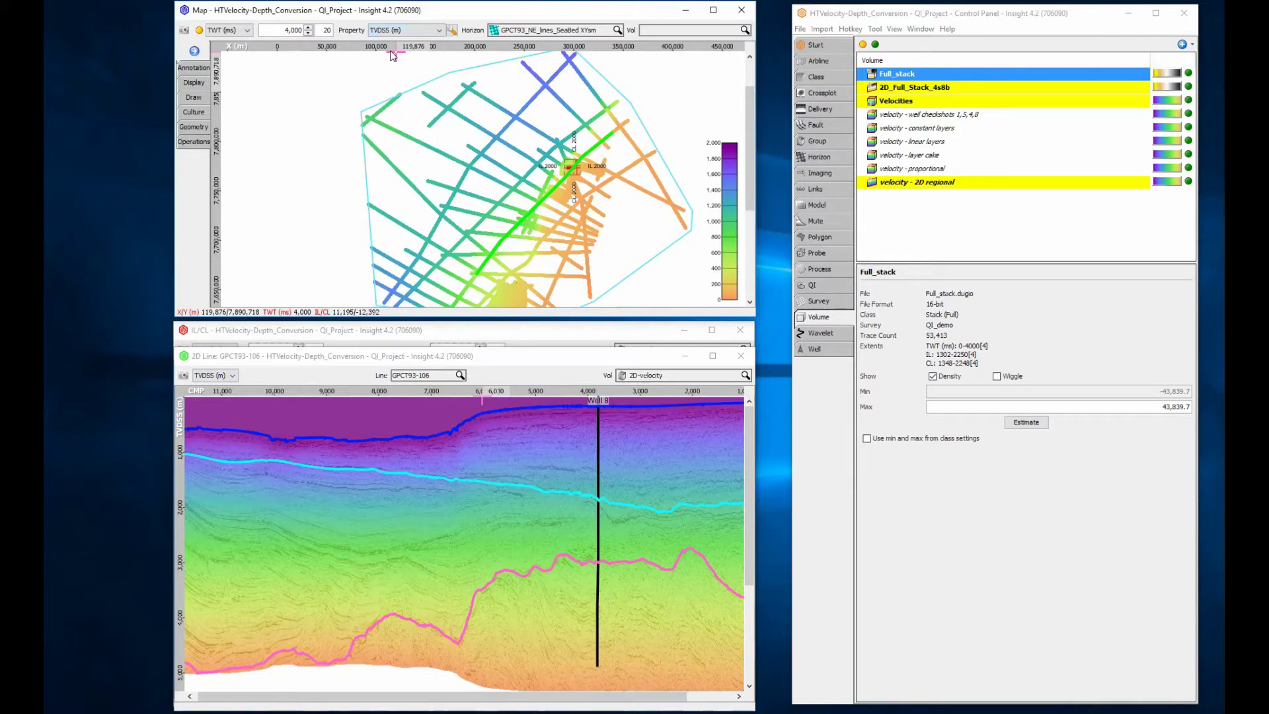
In the velocity - 2D regional process, delete input v1, set h1 to the XYsm SeaBed horizon, and set survey to QI_demo
{"action": "left_click", "coordinate": [820, 269]}
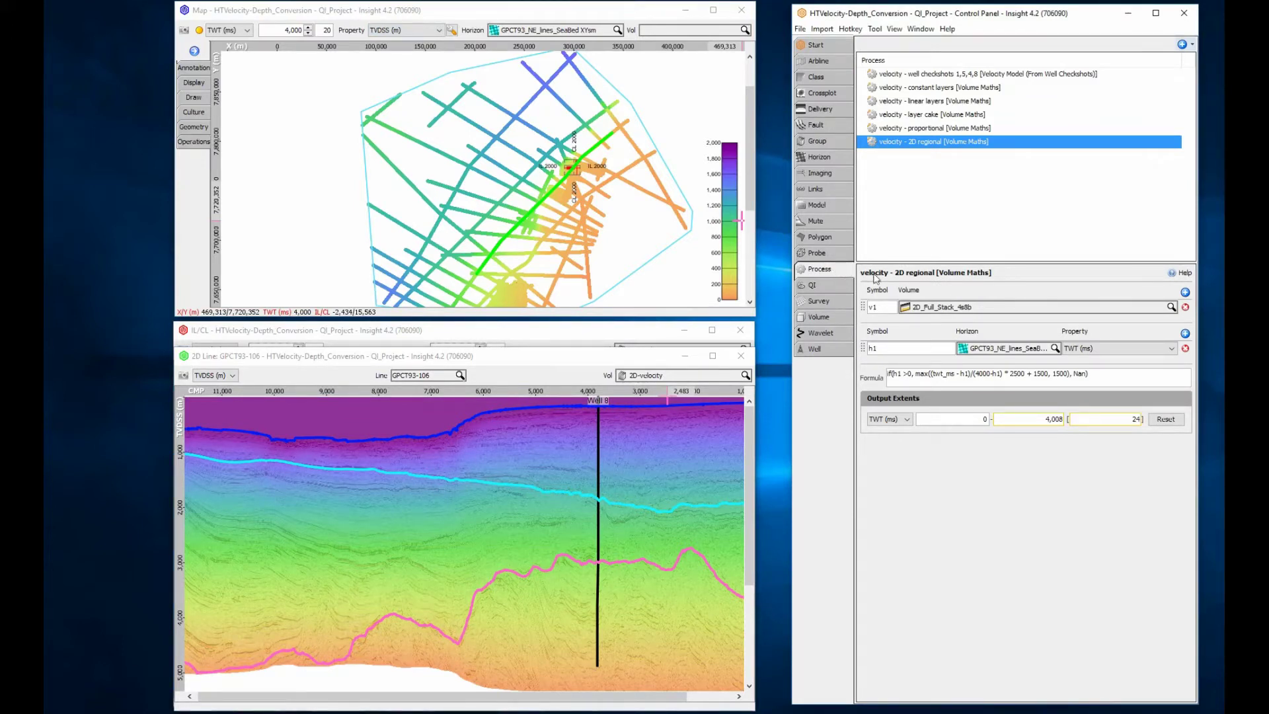
{"action": "left_click", "coordinate": [1185, 306]}
{"action": "left_click", "coordinate": [1015, 322]}
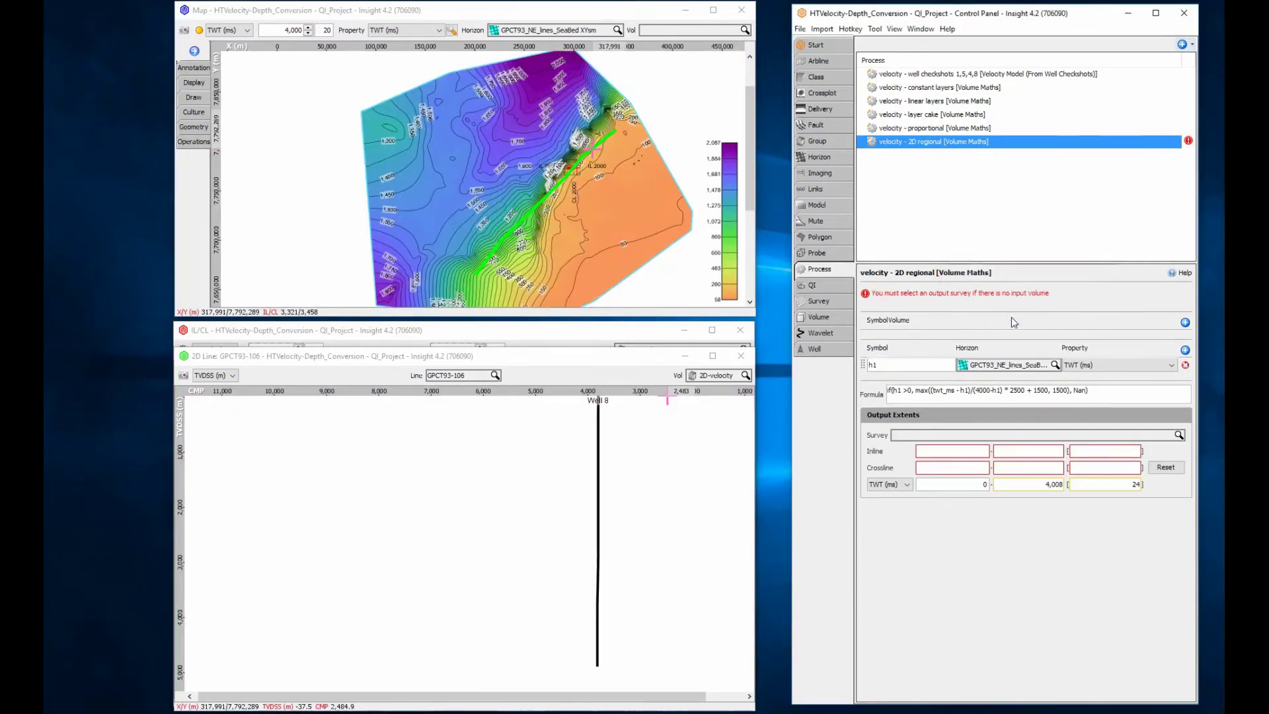
{"action": "left_click", "coordinate": [1012, 366]}
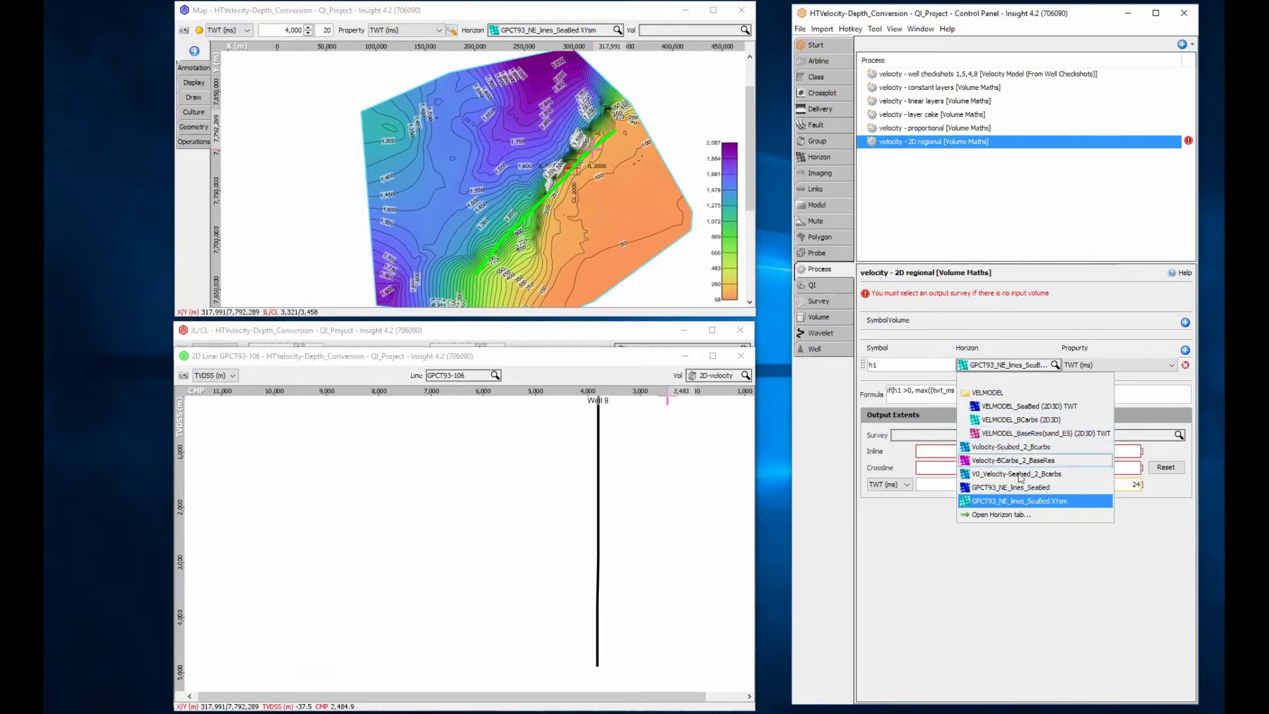
{"action": "left_click", "coordinate": [1023, 502]}
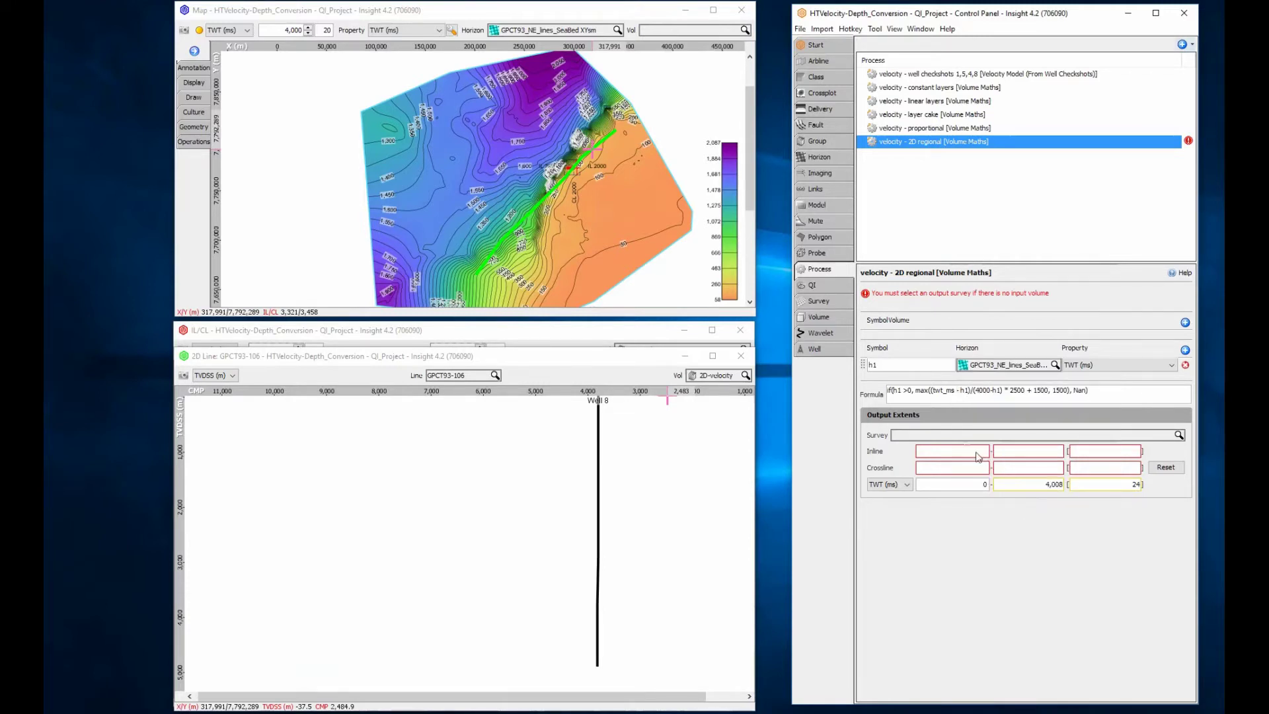
{"action": "left_click", "coordinate": [965, 435]}
{"action": "left_click", "coordinate": [959, 459]}
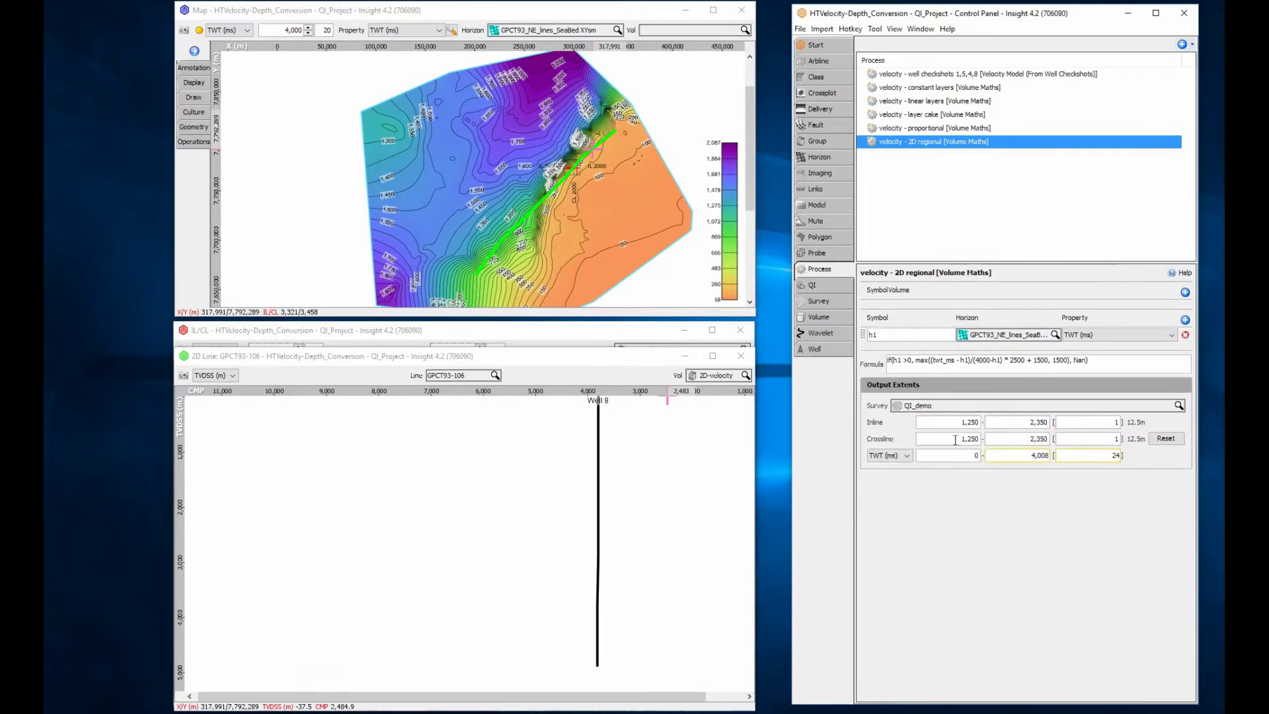
Set the inline range to -10,000–12,000 and the crossline range to -15,000–10,040
{"action": "double_click", "coordinate": [974, 422]}
{"action": "type", "text": "-10"}
{"action": "double_click", "coordinate": [1009, 421]}
{"action": "type", "text": "12000"}
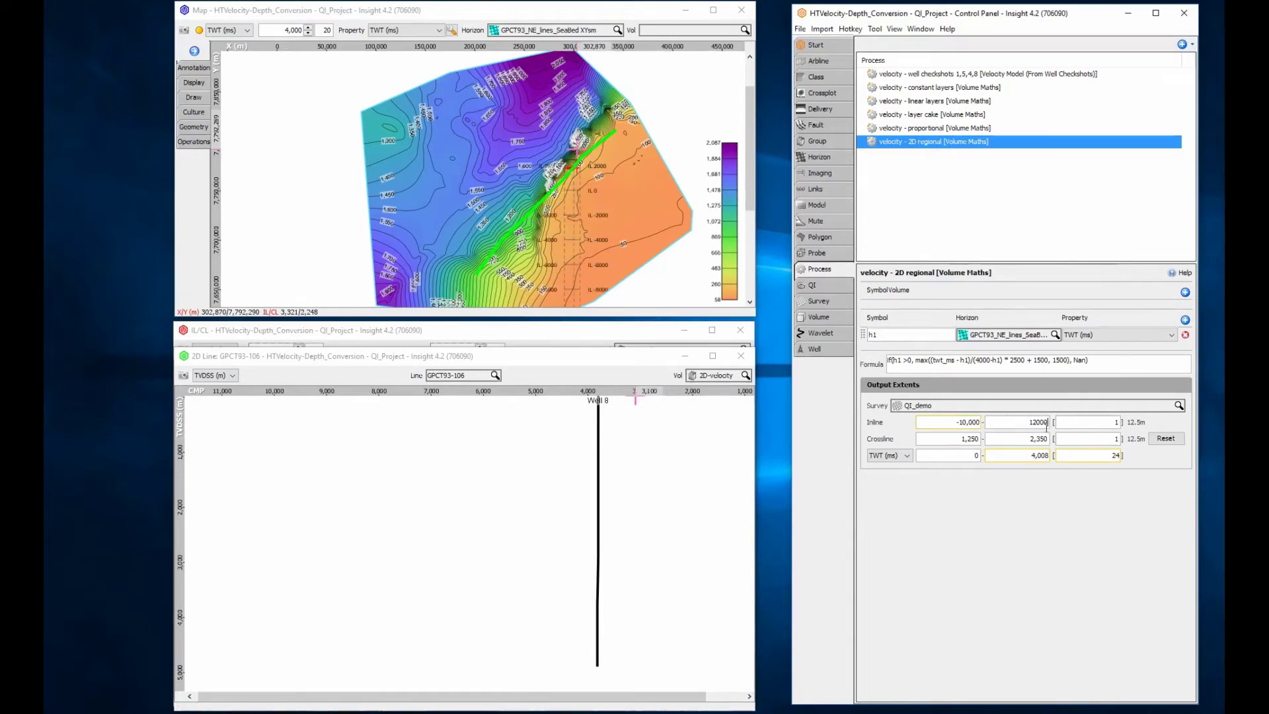
{"action": "double_click", "coordinate": [972, 439]}
{"action": "type", "text": "15,000"}
{"action": "double_click", "coordinate": [1012, 439]}
{"action": "type", "text": "10000"}
Set the inline step to 80 and the TWT step to 24 ms
{"action": "left_click", "coordinate": [1072, 425]}
{"action": "type", "text": "80"}
{"action": "key", "text": "Return"}
{"action": "double_click", "coordinate": [1073, 458]}
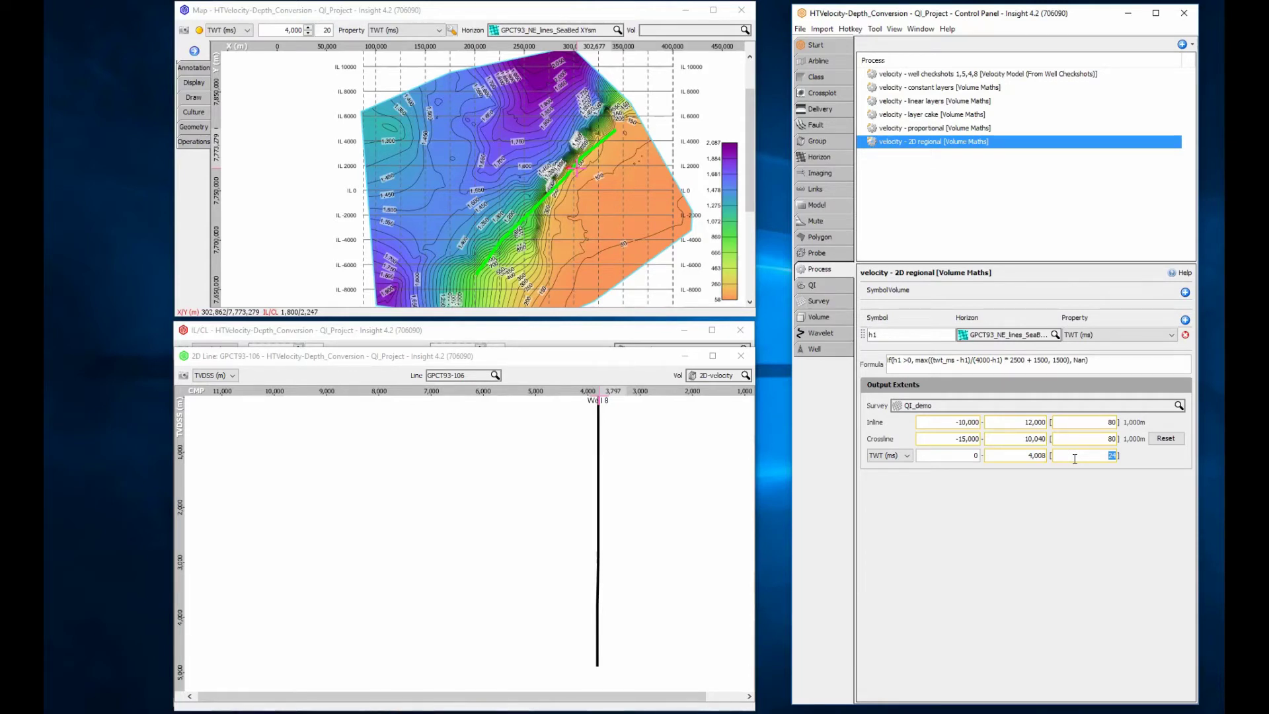
{"action": "key", "text": "Return"}
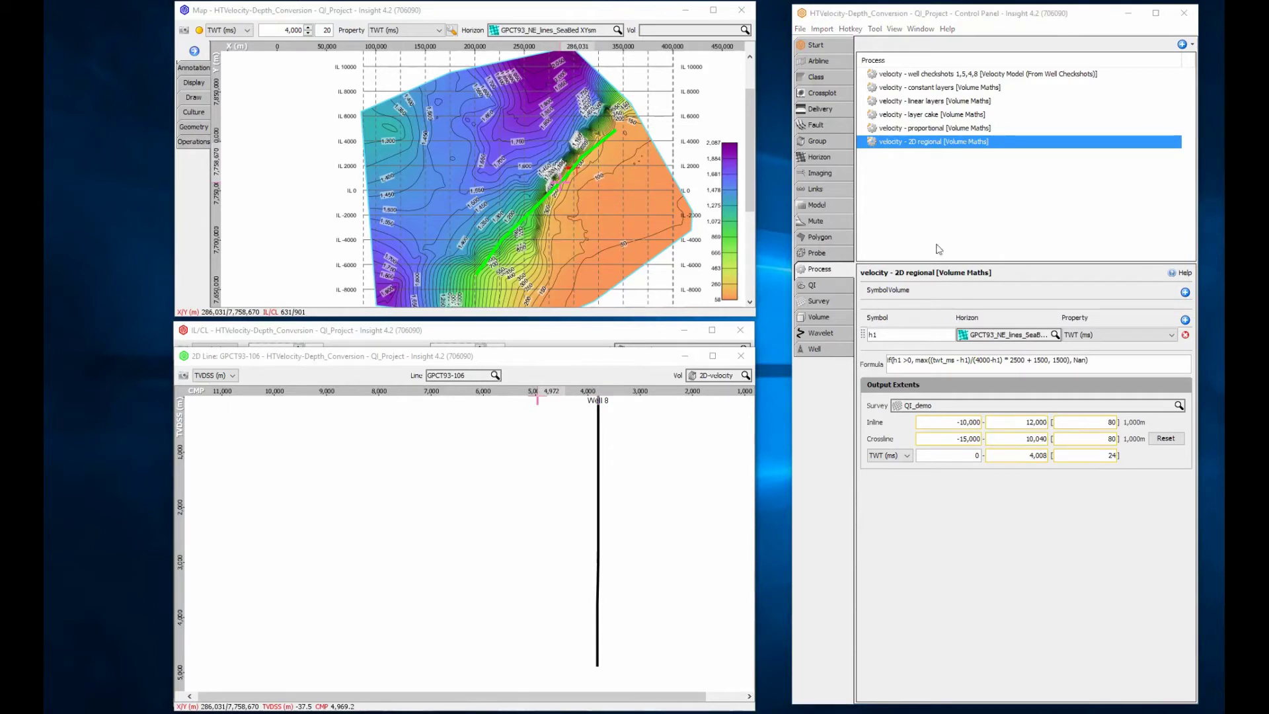
Reselect velocity - 2D regional as the time/depth conversion velocity volume
{"action": "left_click", "coordinate": [800, 30]}
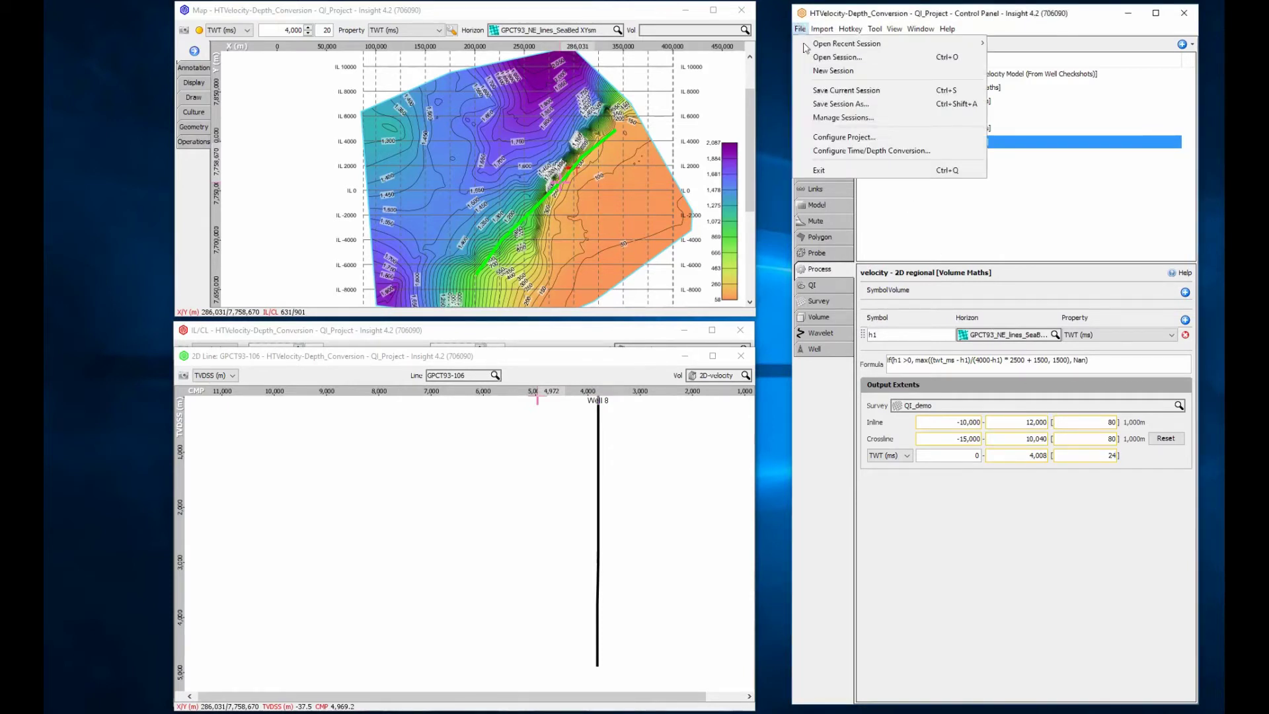
{"action": "left_click", "coordinate": [827, 151]}
{"action": "left_click", "coordinate": [911, 297]}
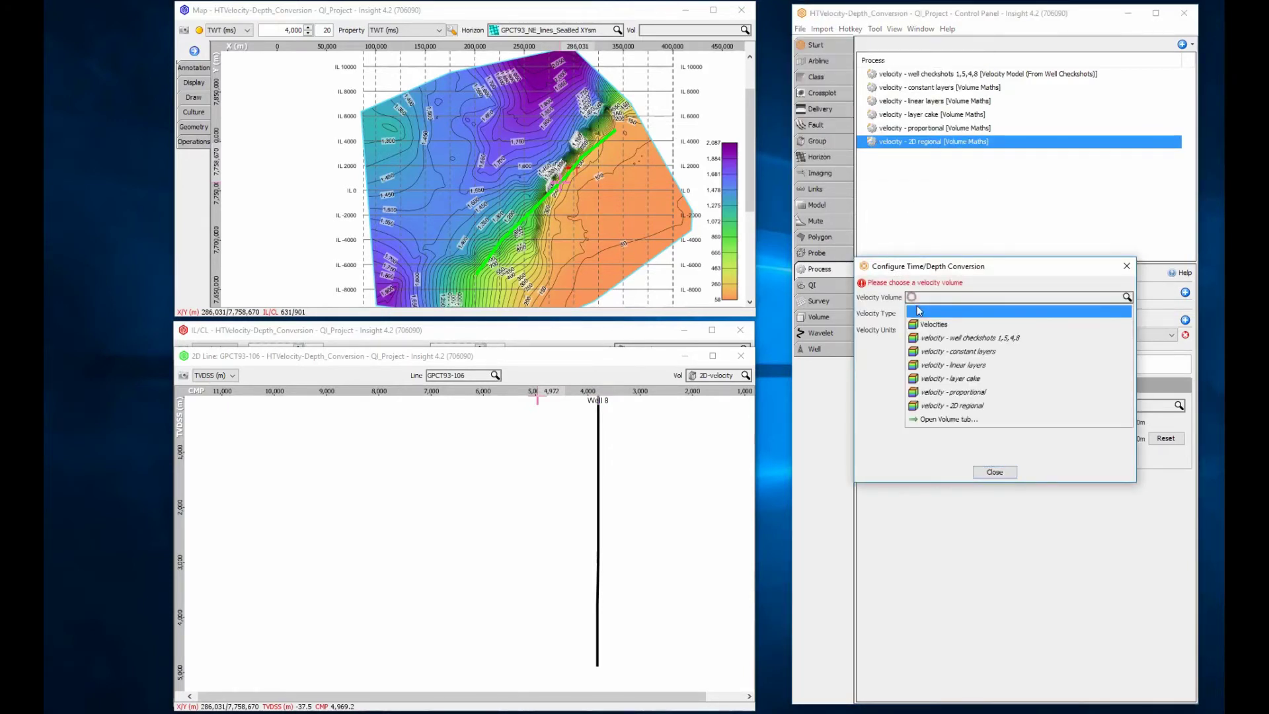
{"action": "left_click", "coordinate": [942, 405]}
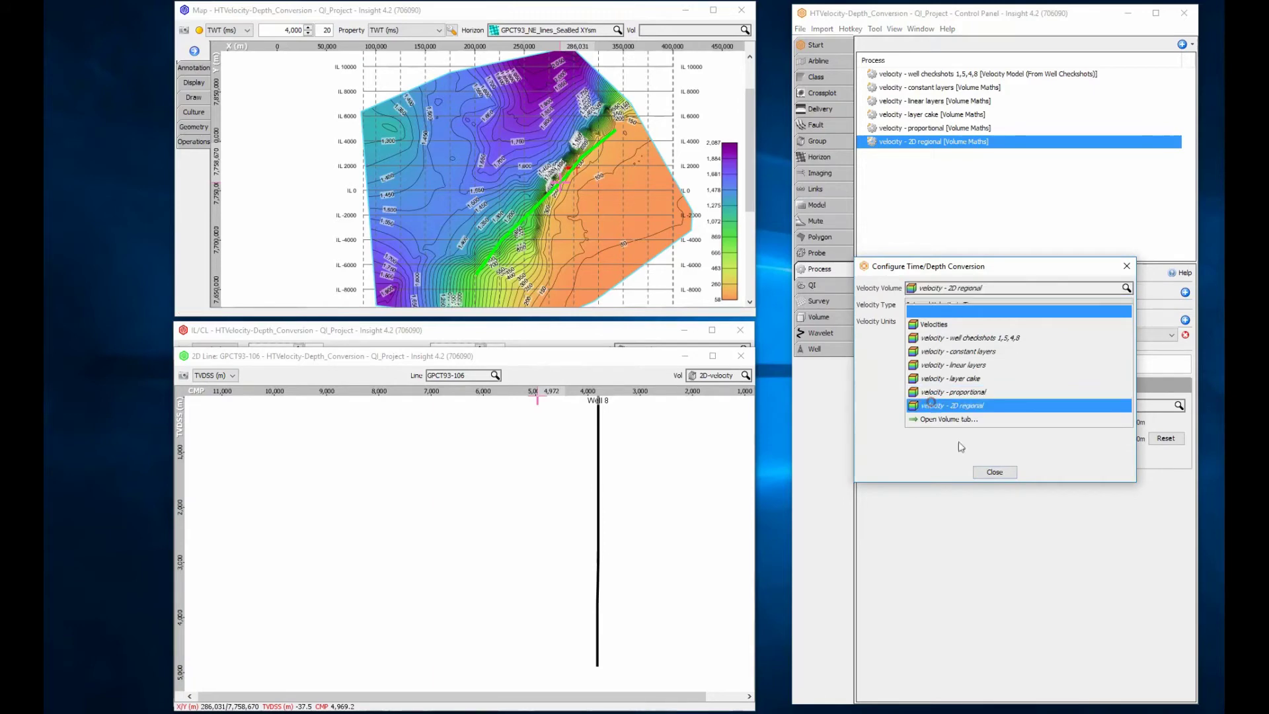
{"action": "left_click", "coordinate": [991, 472]}
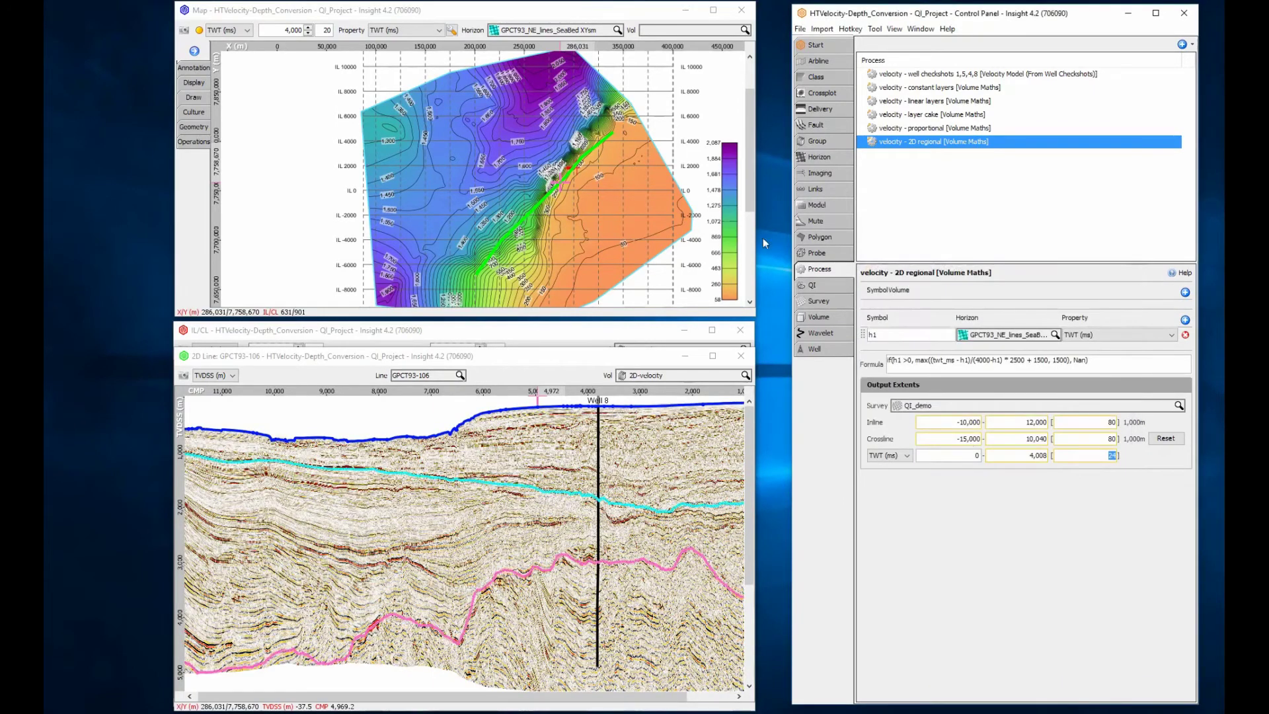
Colour the GPCT93_NE_lines_SeaBed XYsm map horizon by TVDSS (m)
{"action": "left_click", "coordinate": [405, 30]}
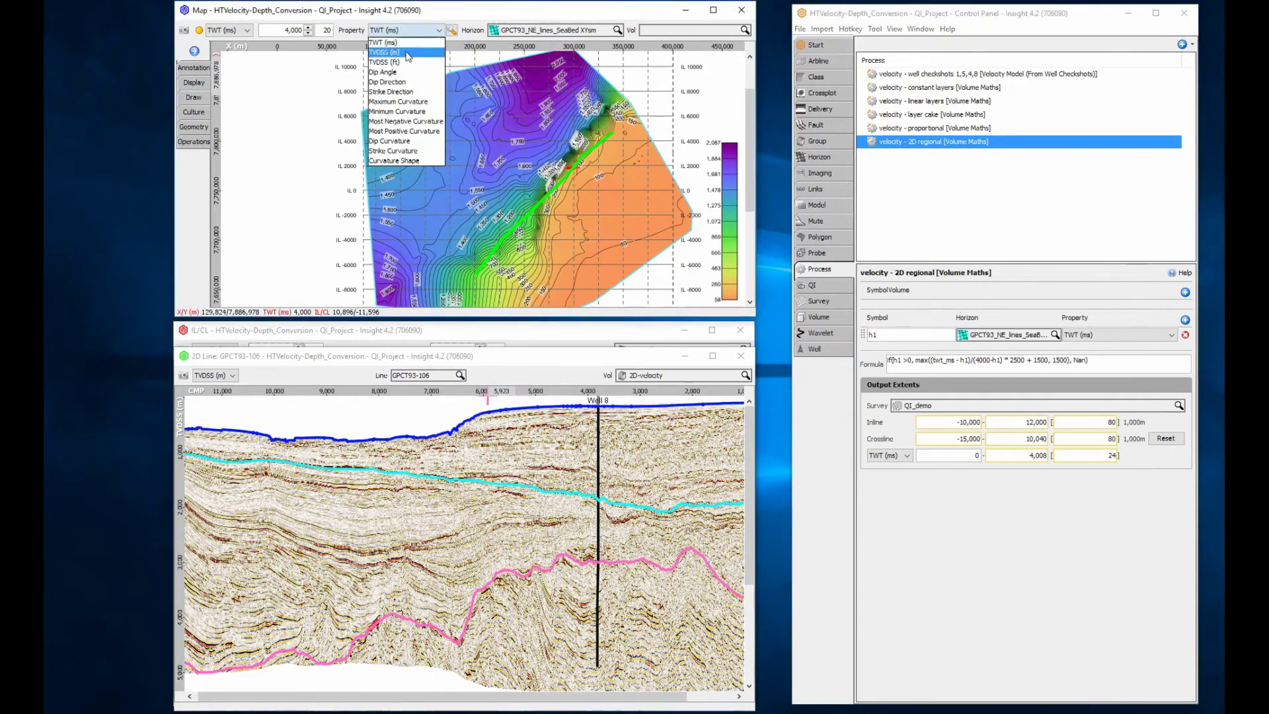
{"action": "left_click", "coordinate": [406, 54]}
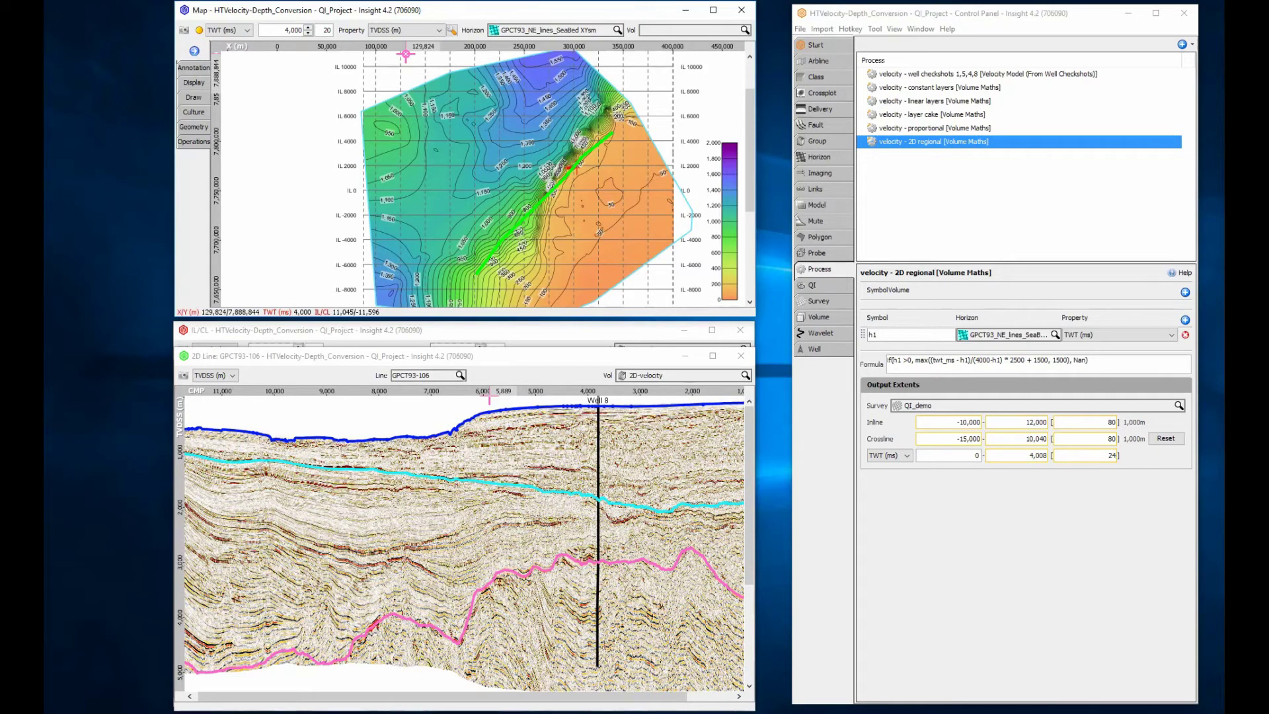
Start saving the SeaBed horizon's depth as a new property, then cancel it
{"action": "right_click", "coordinate": [456, 146]}
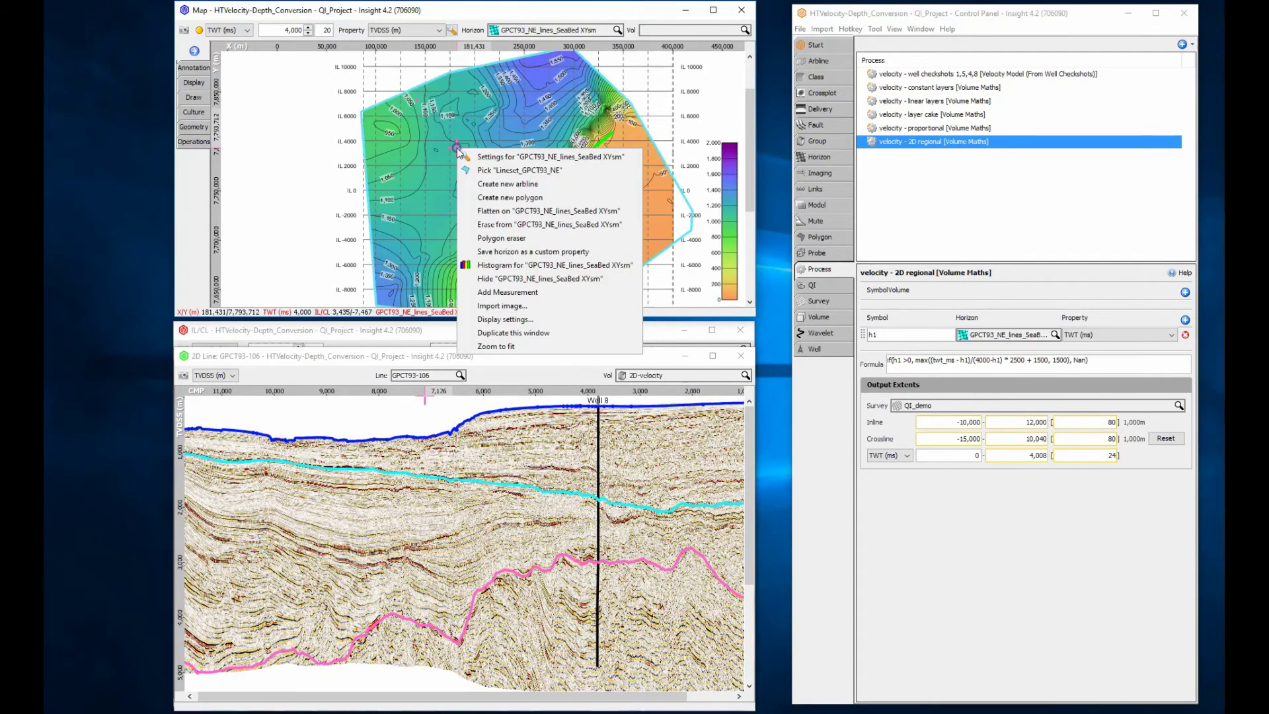
{"action": "left_click", "coordinate": [501, 252]}
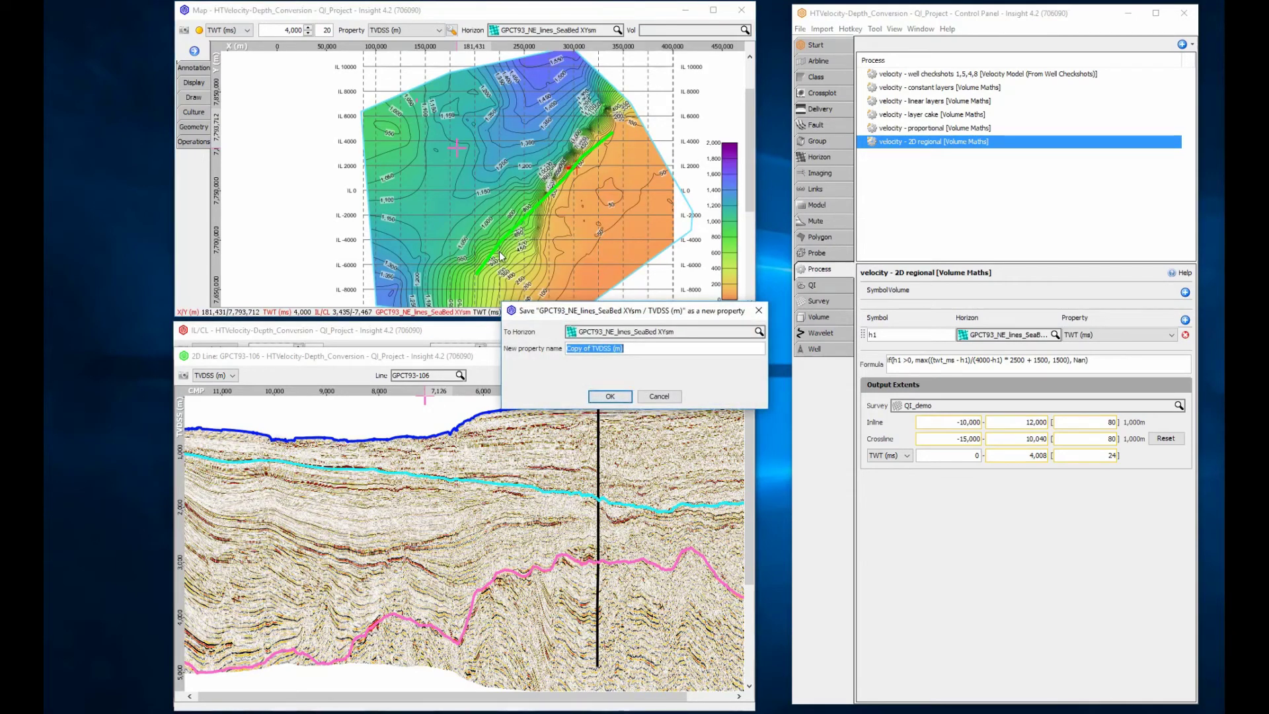
{"action": "left_click", "coordinate": [647, 397]}
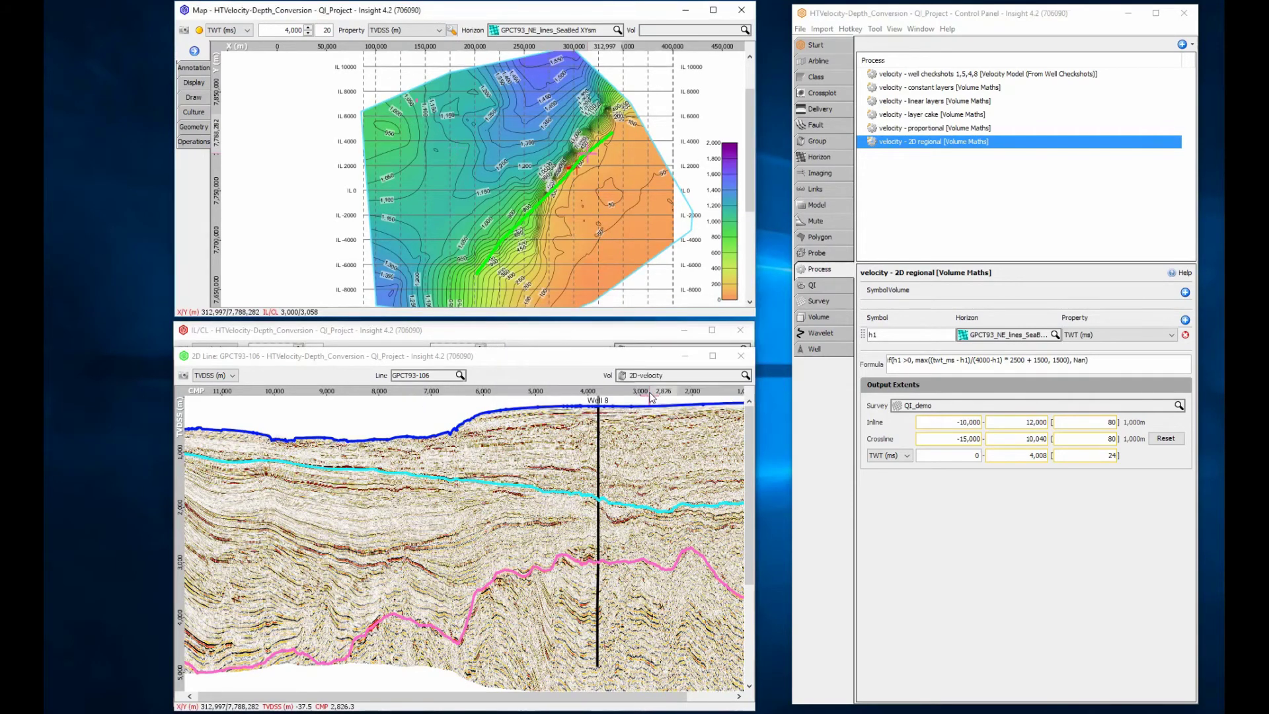
Set horizon maths input h1 to the smoothed SeaBed horizon in TVDSS (m) depth
{"action": "left_click", "coordinate": [194, 141]}
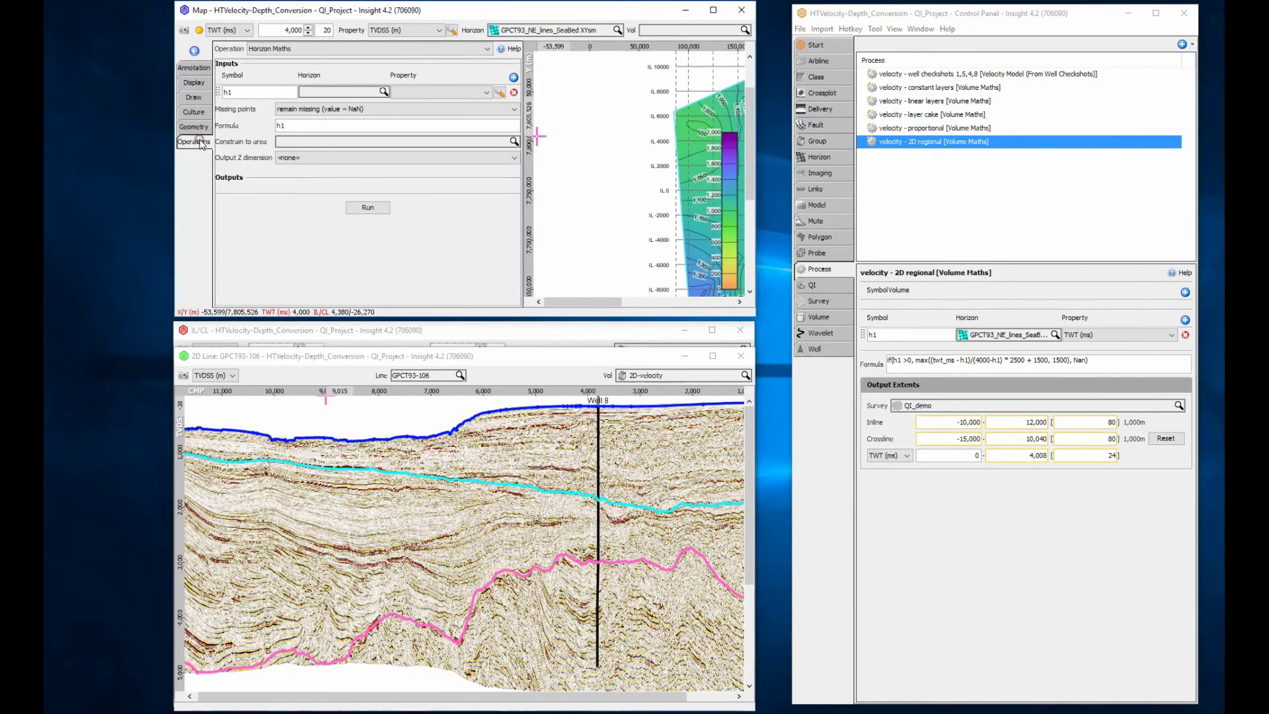
{"action": "left_click", "coordinate": [334, 92]}
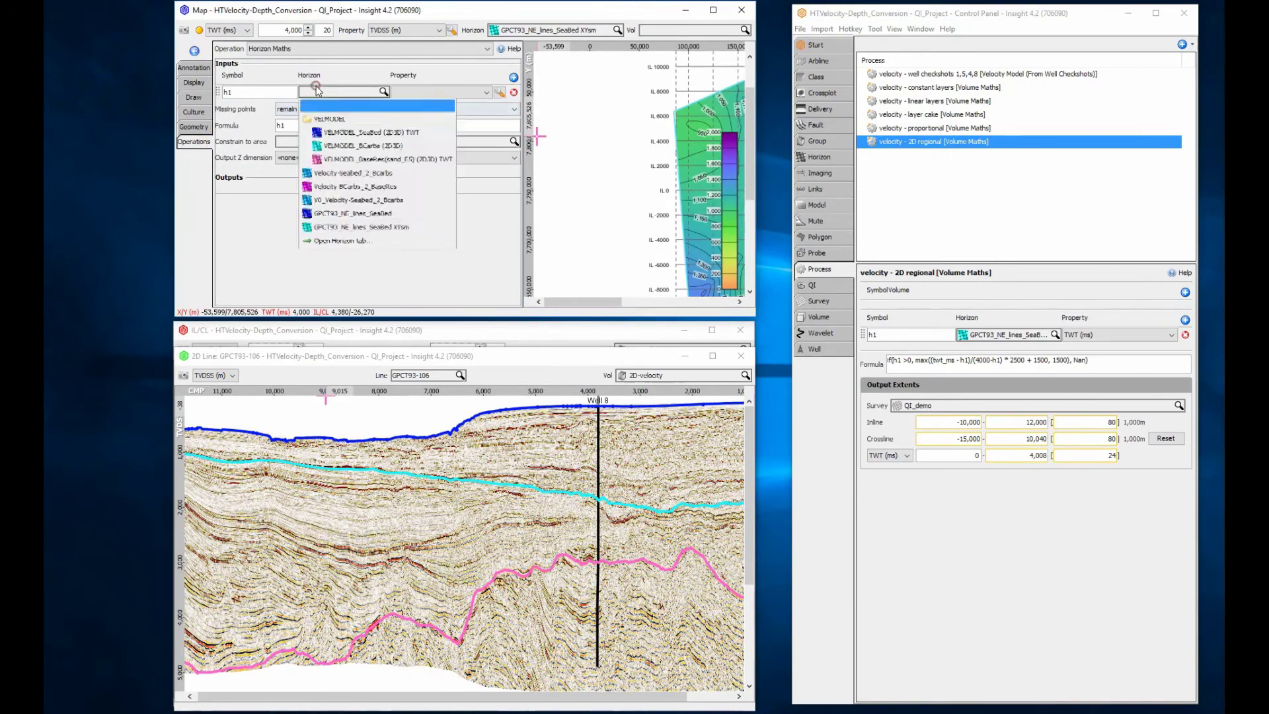
{"action": "left_click", "coordinate": [368, 231]}
{"action": "left_click", "coordinate": [423, 92]}
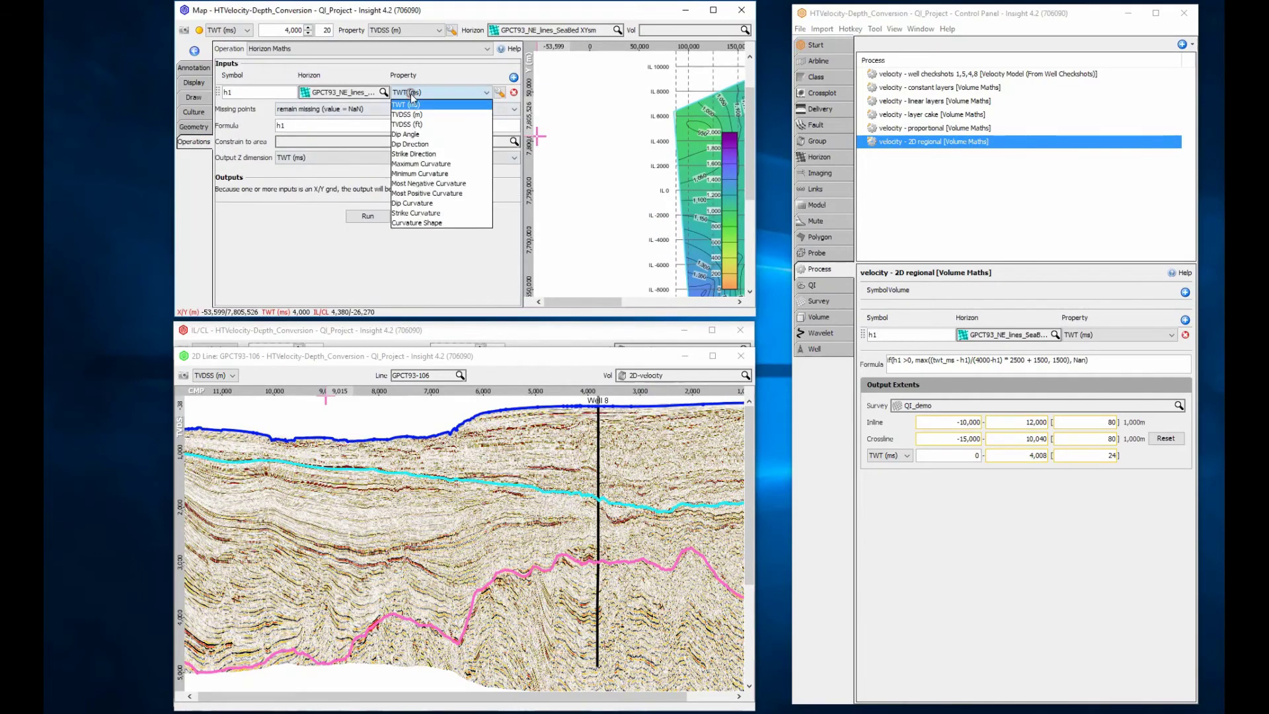
{"action": "left_click", "coordinate": [416, 115]}
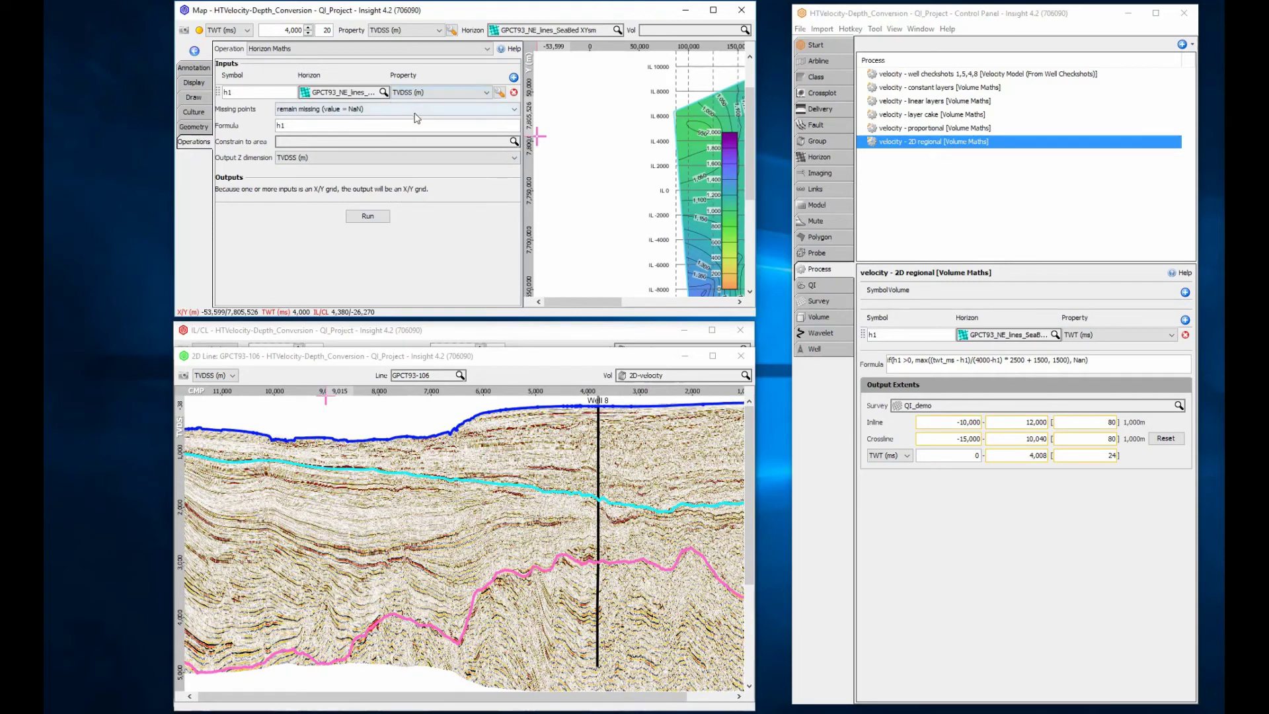
{"action": "left_click", "coordinate": [194, 142]}
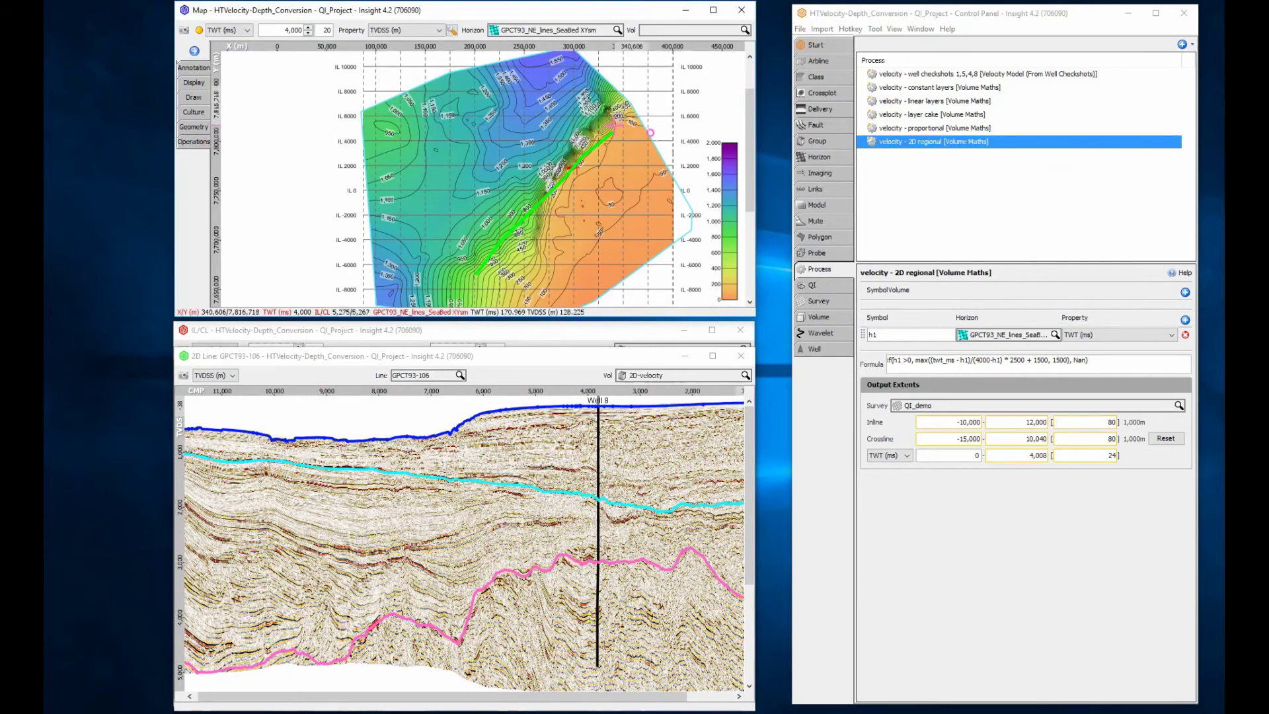
Begin exporting the Full_stack volume from the project's volume list
{"action": "left_click", "coordinate": [819, 317]}
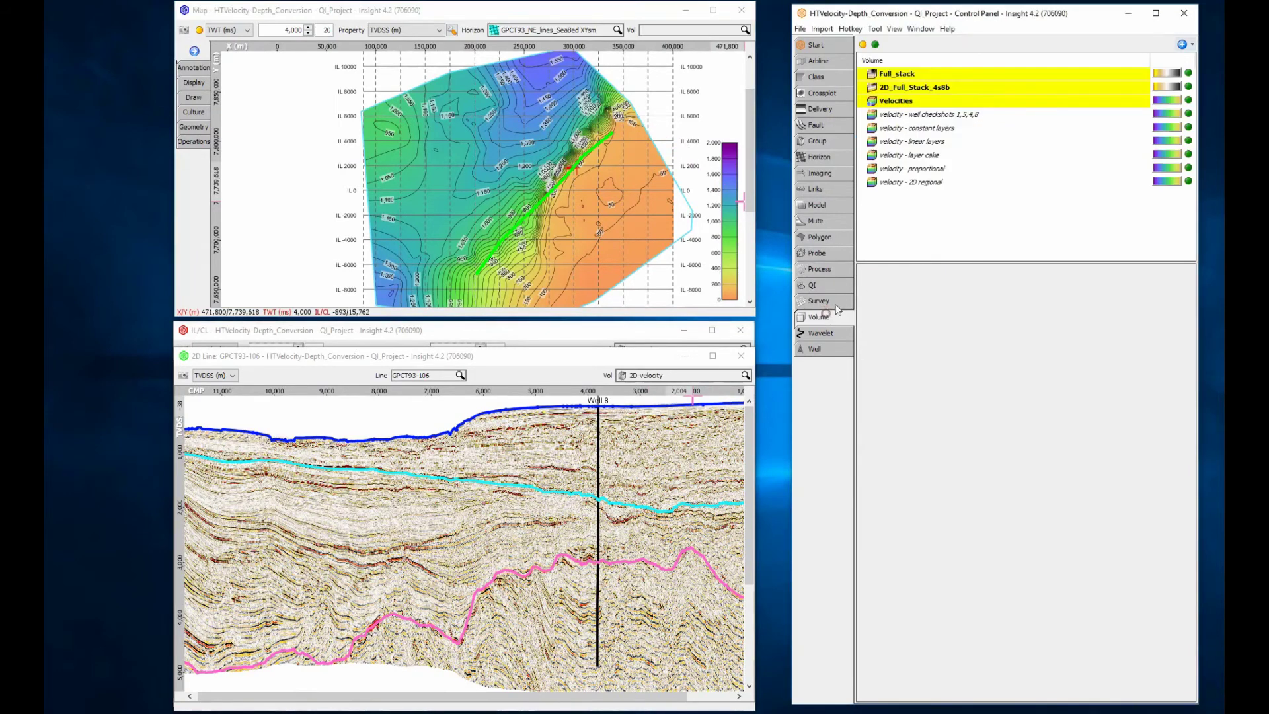
{"action": "left_click", "coordinate": [913, 74]}
{"action": "right_click", "coordinate": [912, 75]}
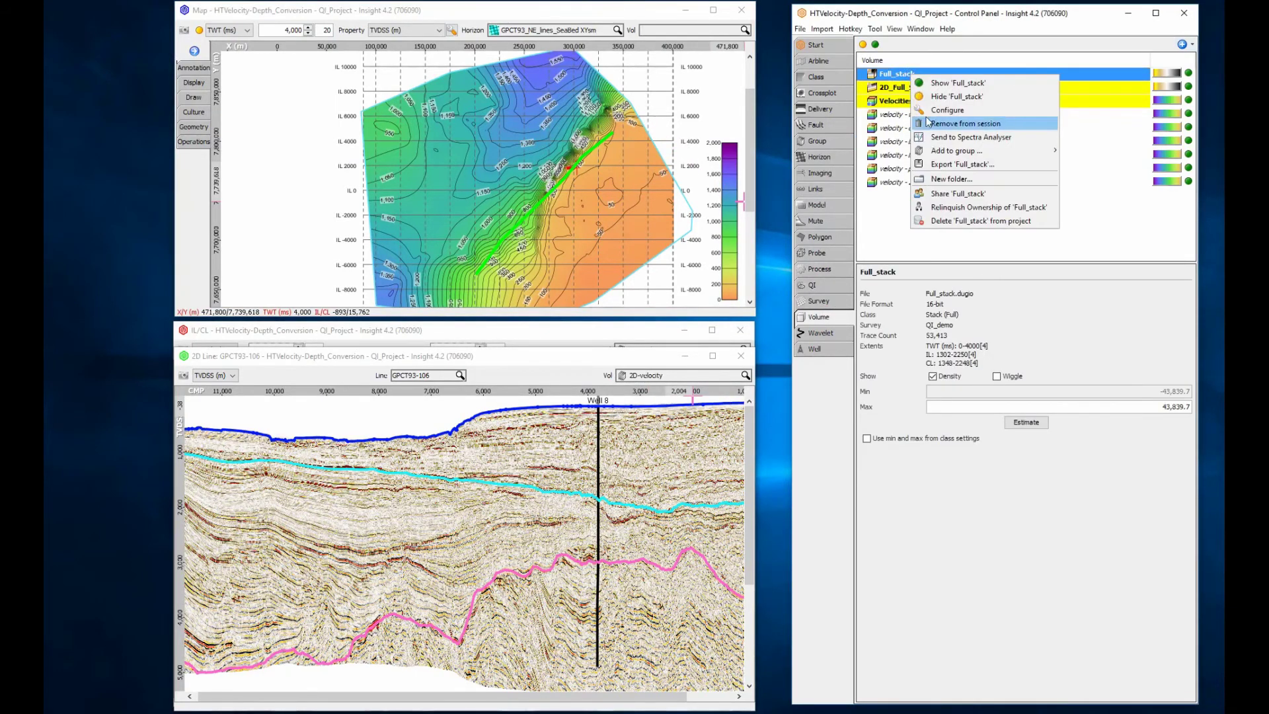
{"action": "left_click", "coordinate": [942, 164]}
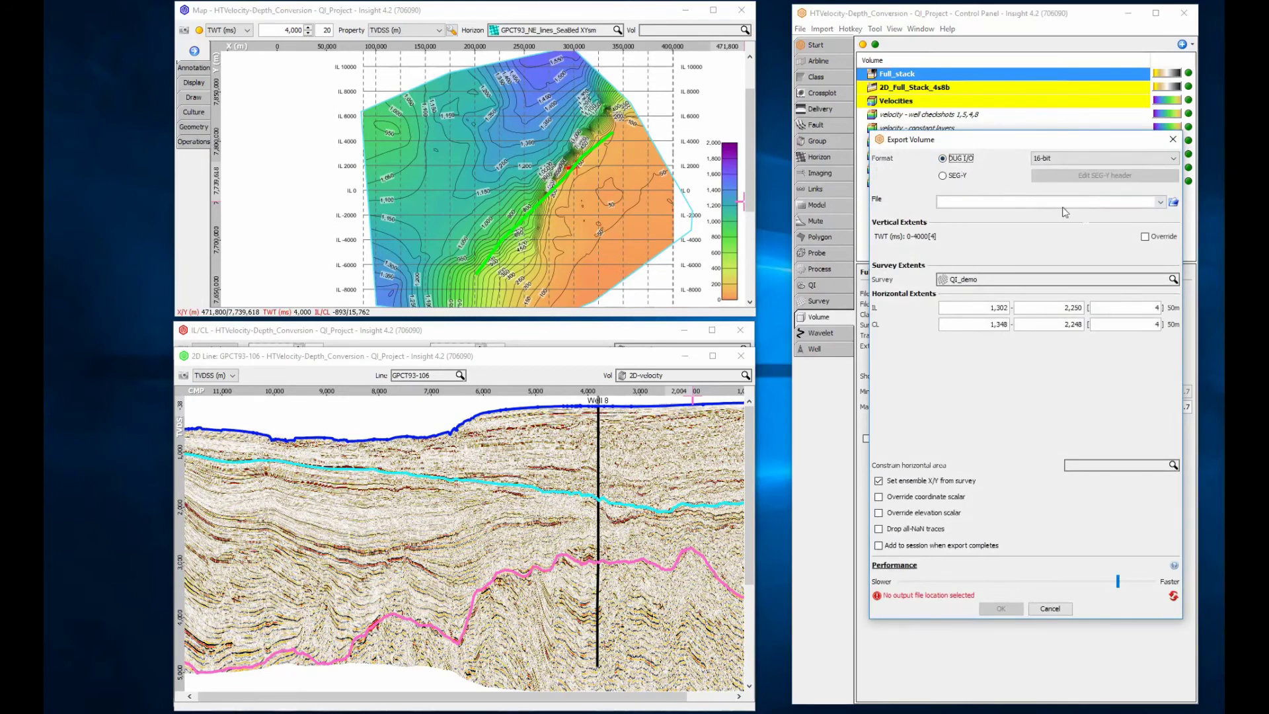
Override export extents to TVDSS (m), maximum 4,000, step 10, then cancel the export
{"action": "left_click", "coordinate": [1145, 237]}
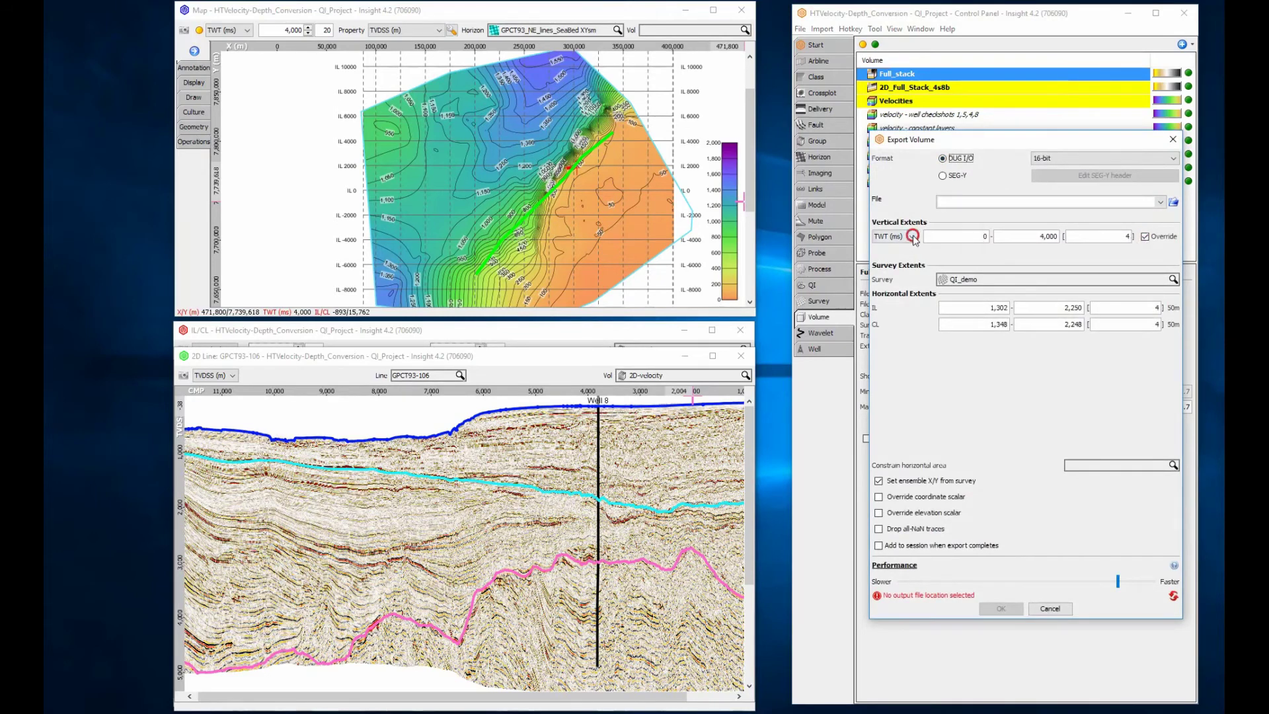
{"action": "left_click", "coordinate": [906, 237]}
{"action": "left_click", "coordinate": [904, 255]}
{"action": "left_click", "coordinate": [1016, 233]}
{"action": "type", "text": "4,000"}
{"action": "left_click", "coordinate": [1087, 238]}
{"action": "type", "text": "10"}
{"action": "left_click", "coordinate": [1050, 609]}
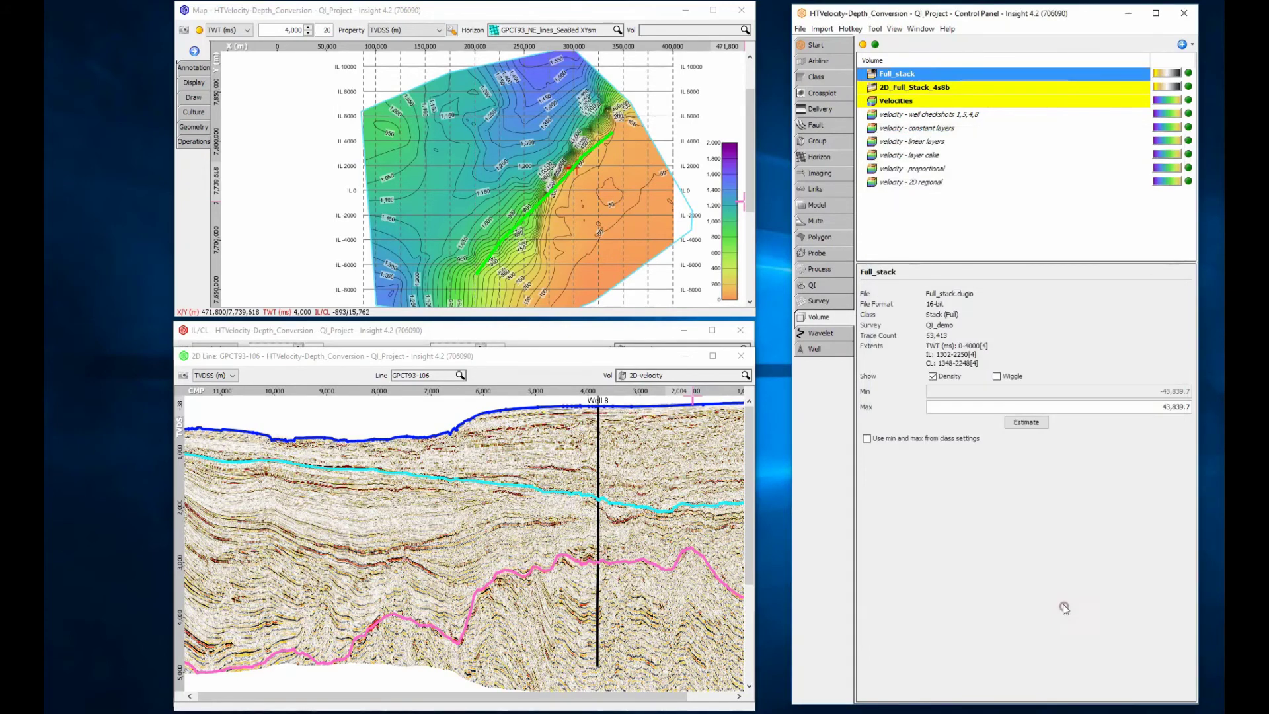
Show velocity - 2D regional on the 2D line and draw Well 8 as a density strip
{"action": "left_click", "coordinate": [830, 352]}
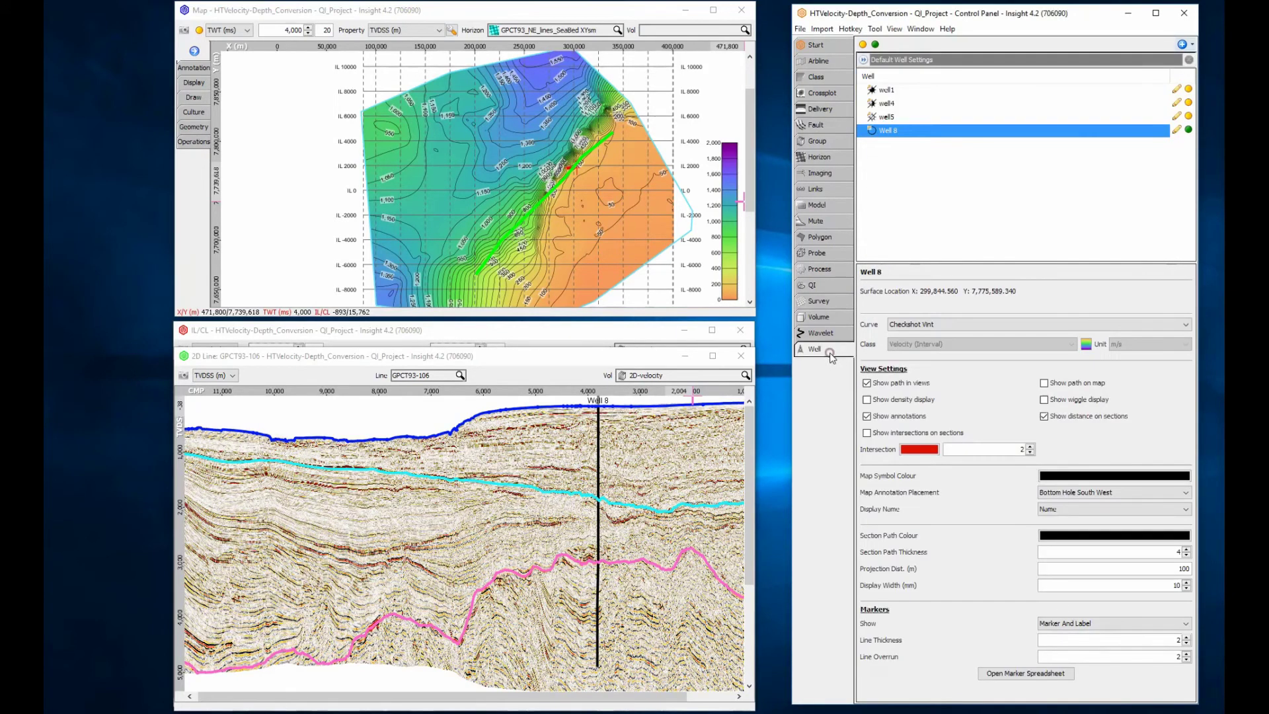
{"action": "left_click", "coordinate": [701, 377]}
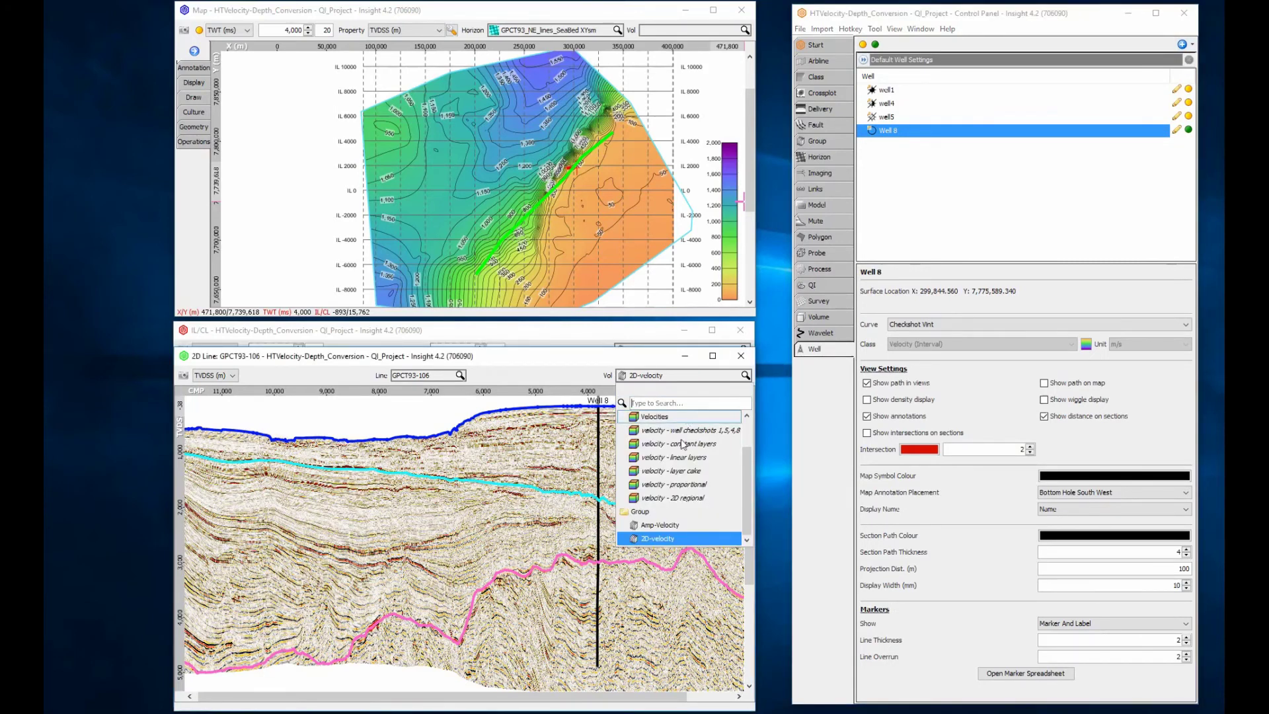
{"action": "left_click", "coordinate": [688, 499]}
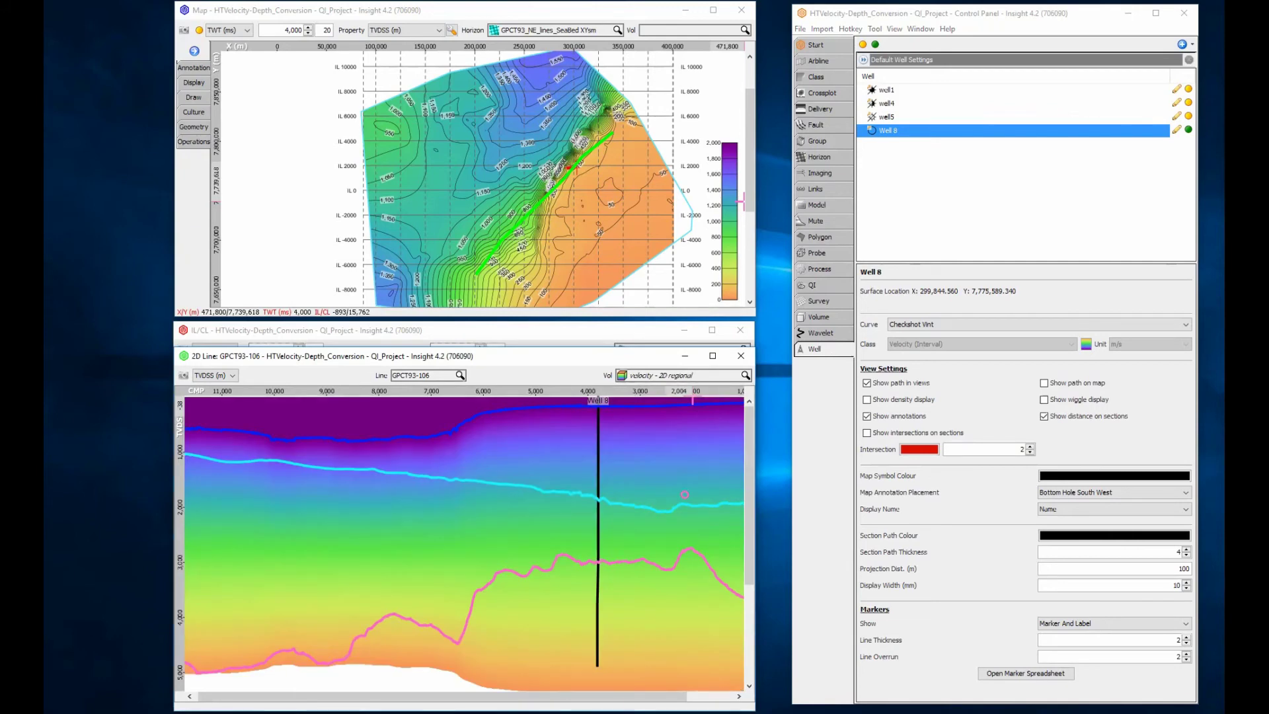
{"action": "left_click", "coordinate": [867, 400]}
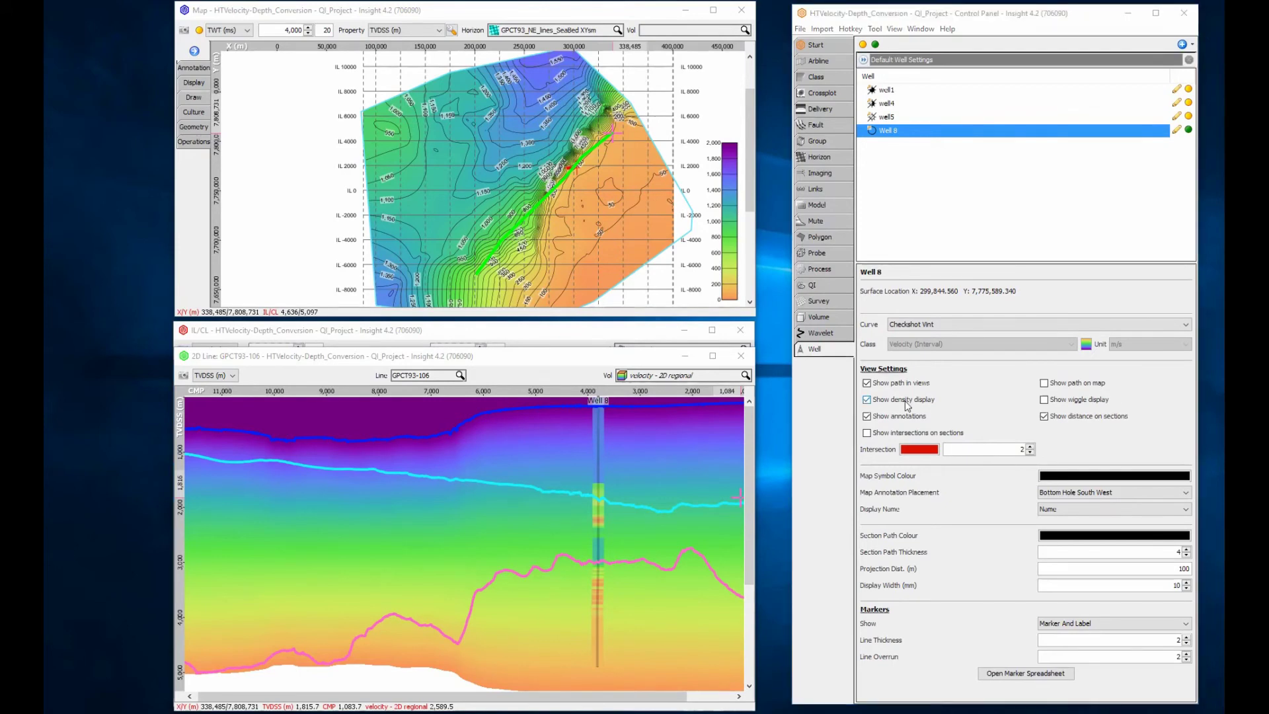
{"action": "left_click", "coordinate": [874, 29]}
Show the velocity model curve in the Vp track of Well 8's synthetics
{"action": "left_click", "coordinate": [889, 78]}
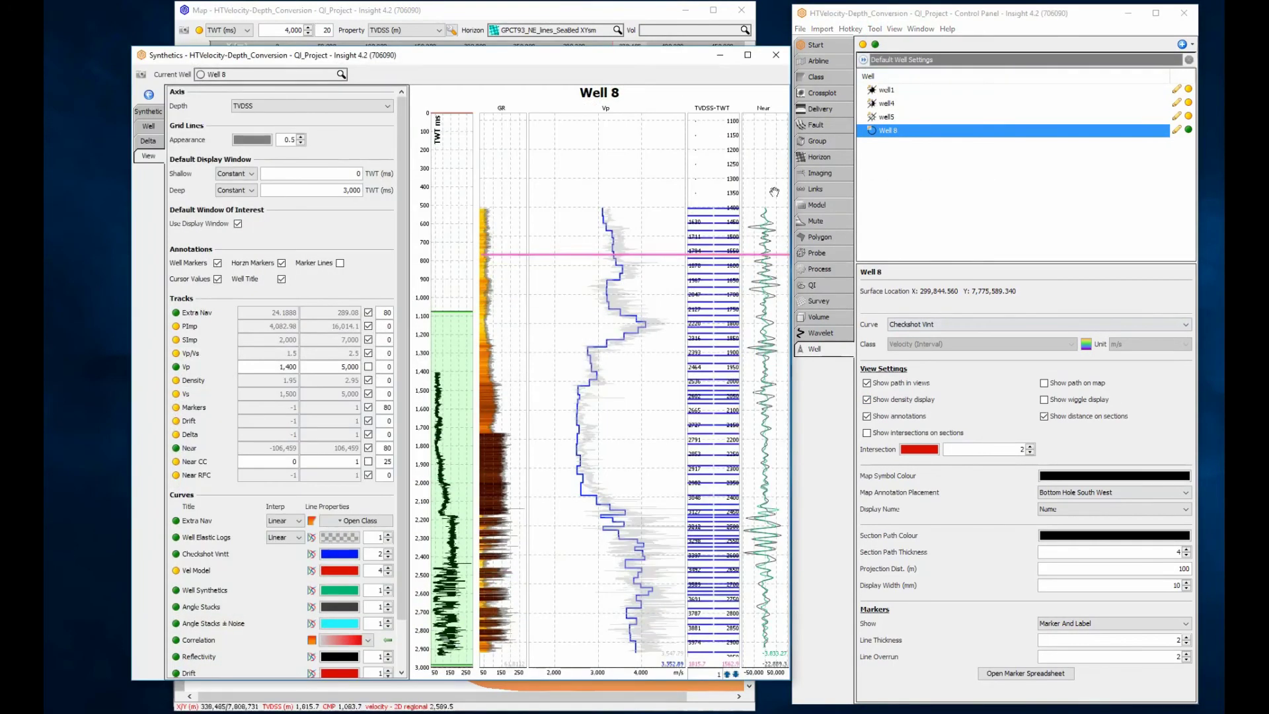
{"action": "left_click", "coordinate": [176, 571]}
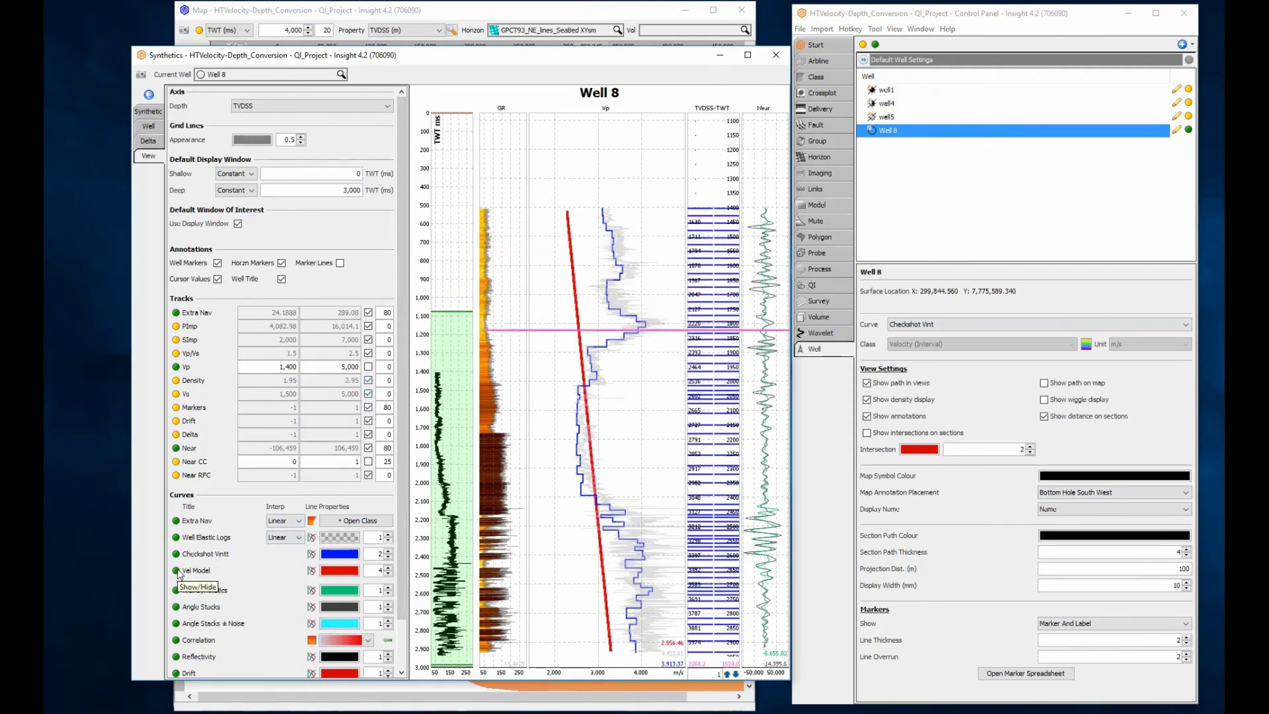
{"action": "left_click", "coordinate": [800, 29]}
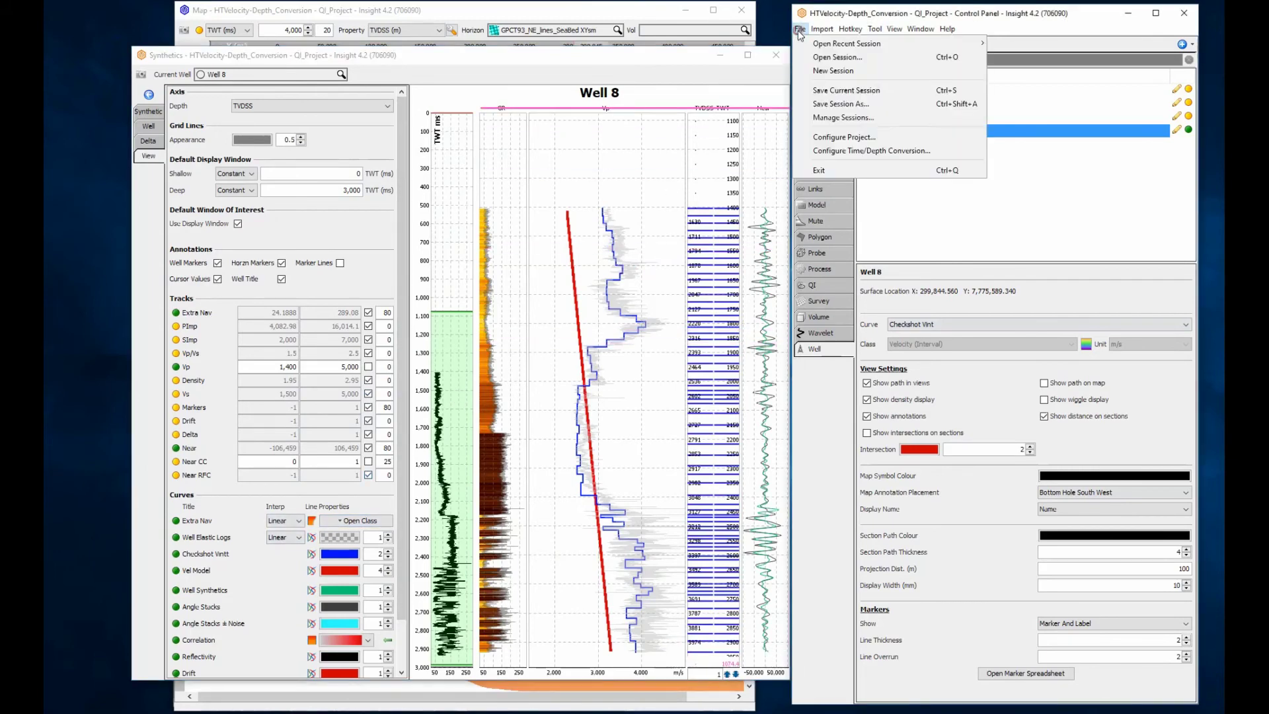
{"action": "left_click", "coordinate": [837, 151]}
Try Velocities, checkshots, linear layers and layer cake, then settle on velocity - 2D regional for conversion
{"action": "left_click", "coordinate": [932, 293]}
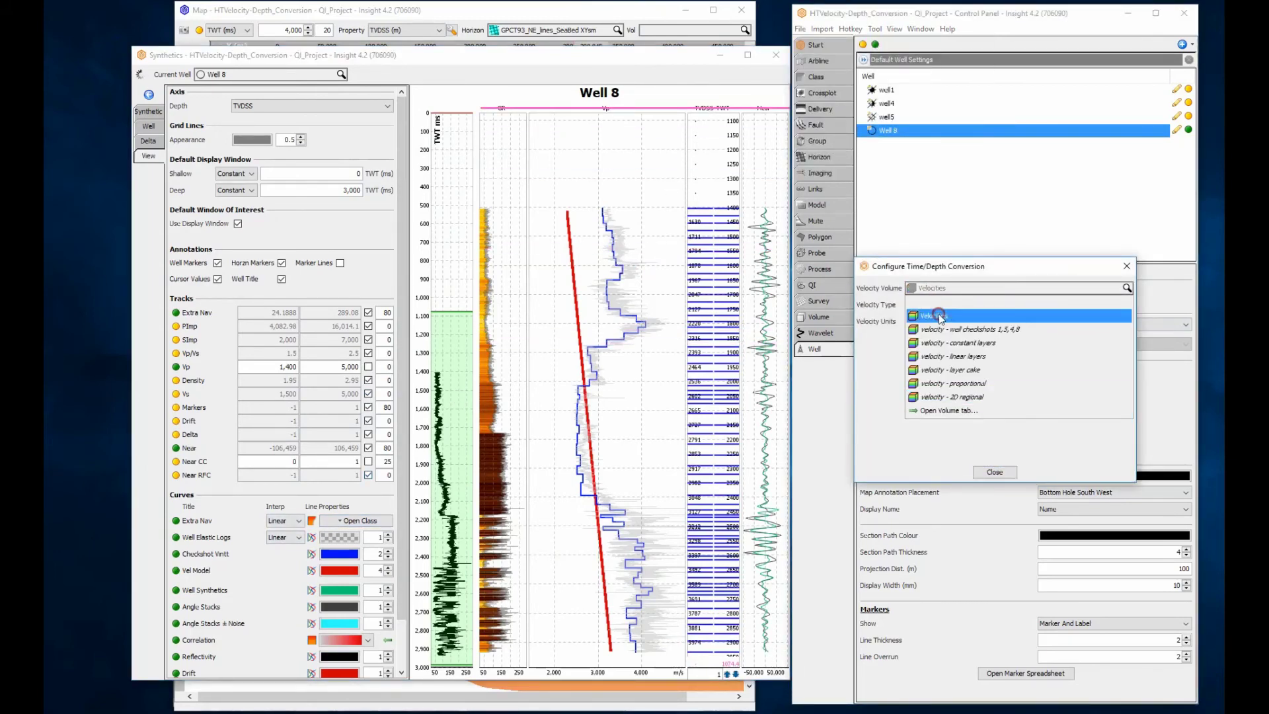
{"action": "left_click", "coordinate": [936, 316]}
{"action": "left_click", "coordinate": [938, 291]}
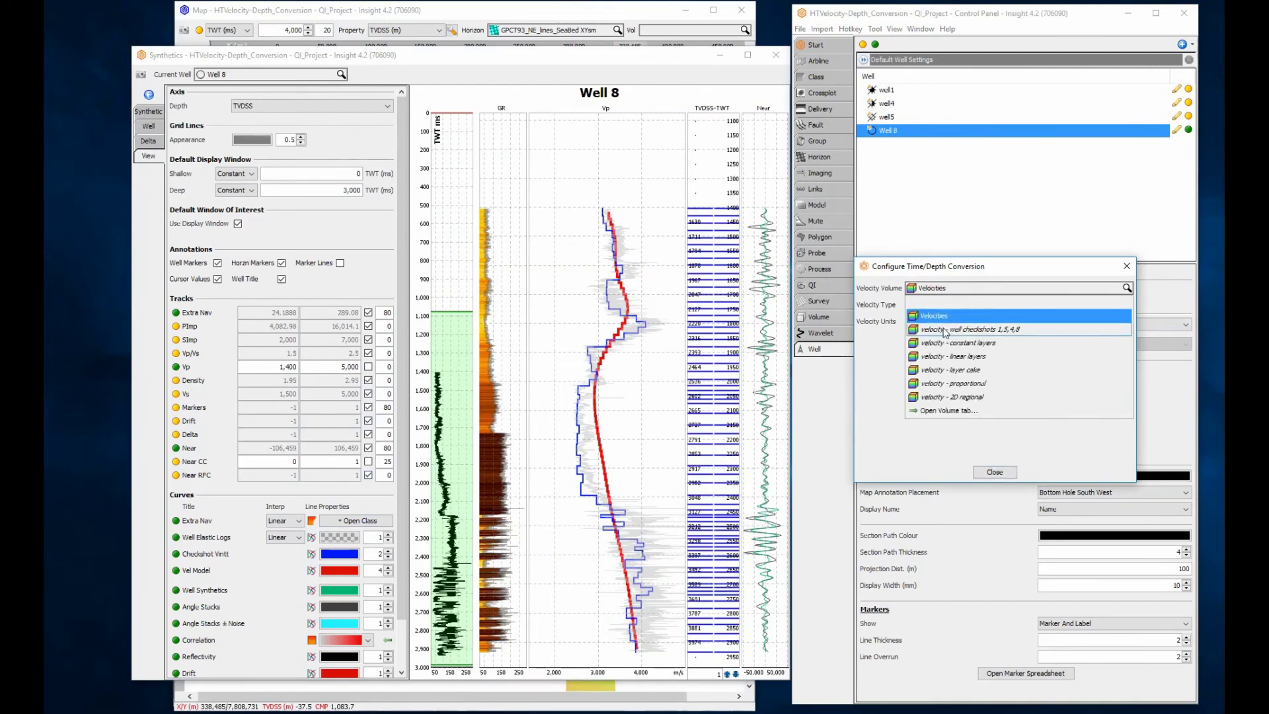
{"action": "left_click", "coordinate": [944, 324]}
{"action": "left_click", "coordinate": [943, 291]}
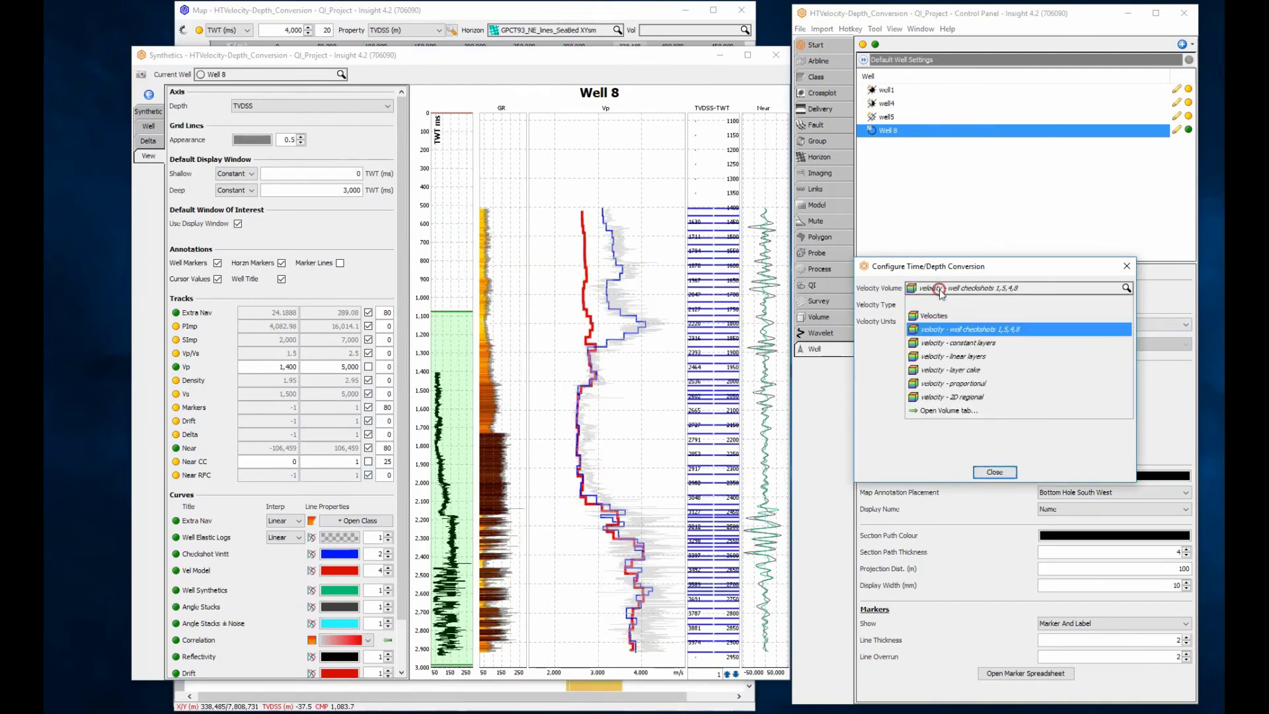
{"action": "left_click", "coordinate": [947, 357]}
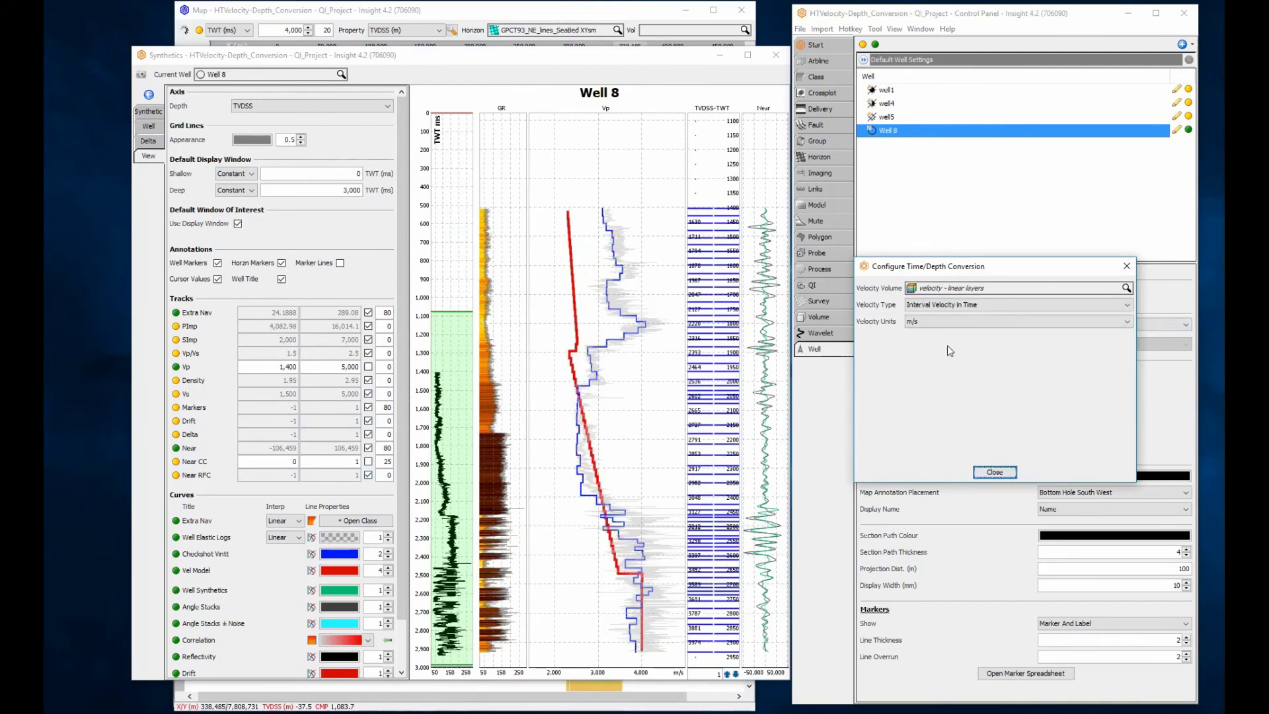
{"action": "left_click", "coordinate": [951, 289]}
{"action": "left_click", "coordinate": [952, 370]}
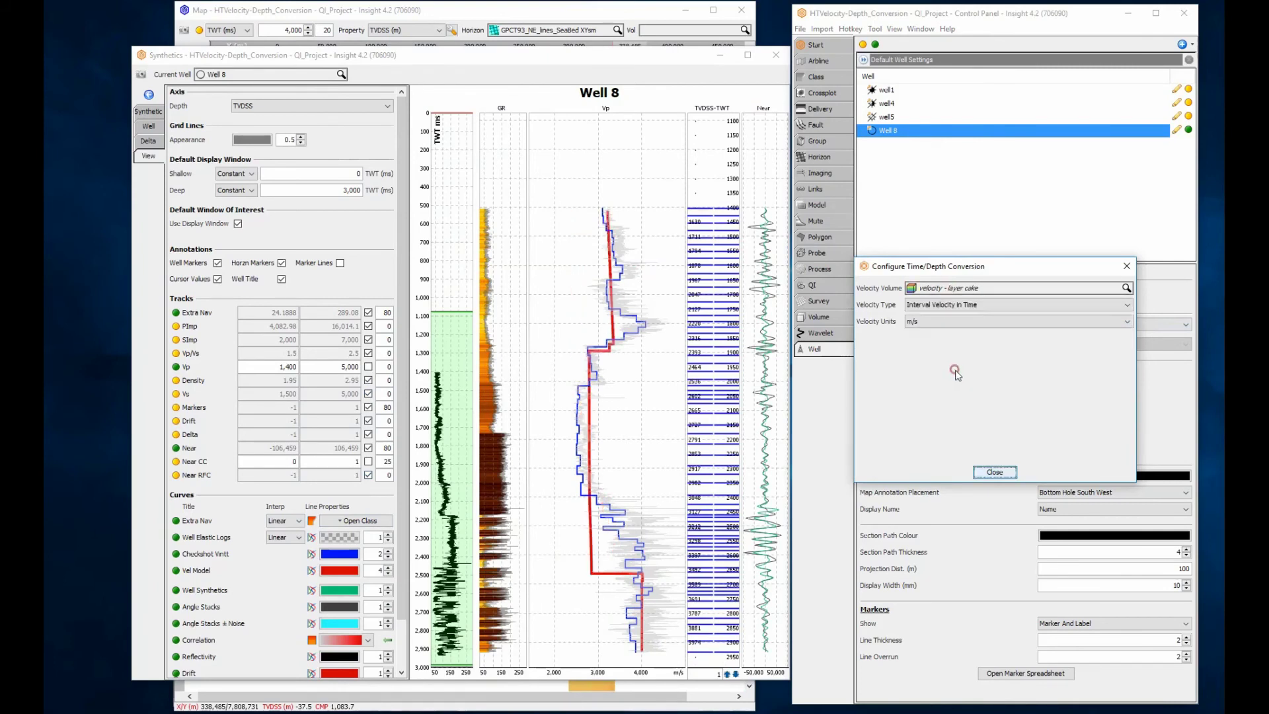
{"action": "left_click", "coordinate": [952, 295]}
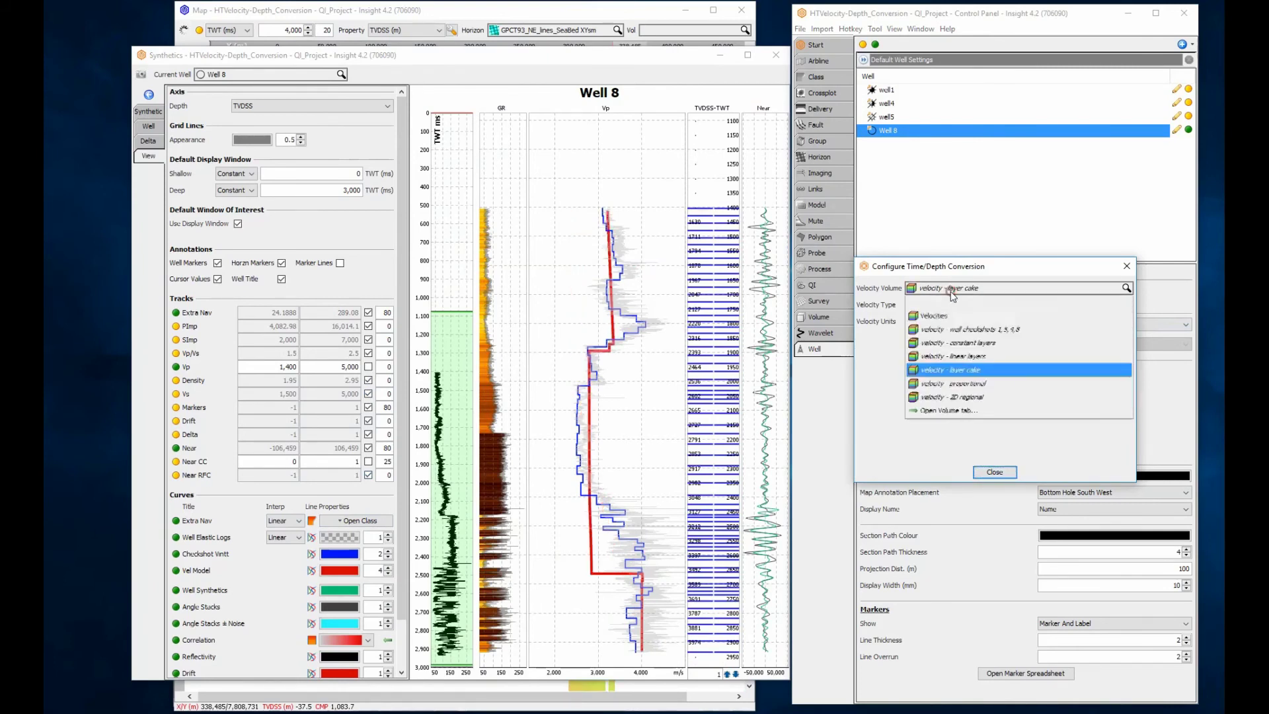
{"action": "left_click", "coordinate": [954, 397]}
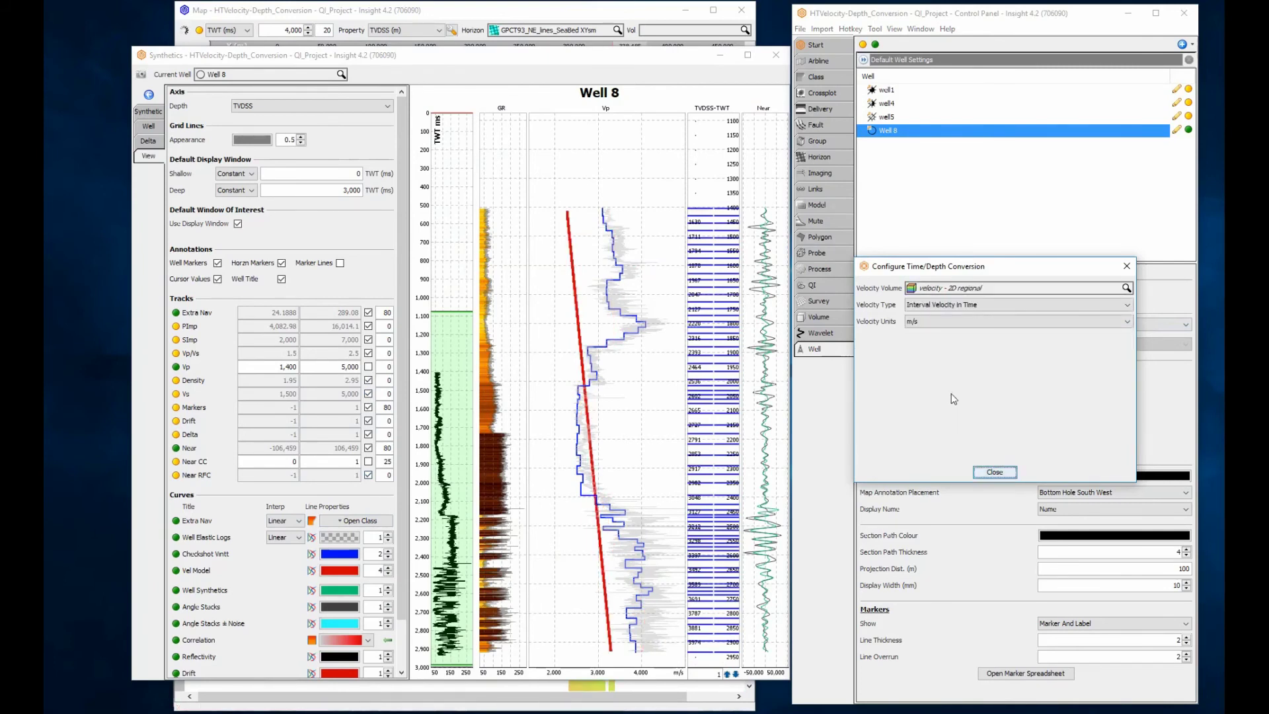
{"action": "left_click", "coordinate": [992, 472]}
Create a Well 8 time-depth table in From Velocities mode using the Velocities volume
{"action": "right_click", "coordinate": [704, 348]}
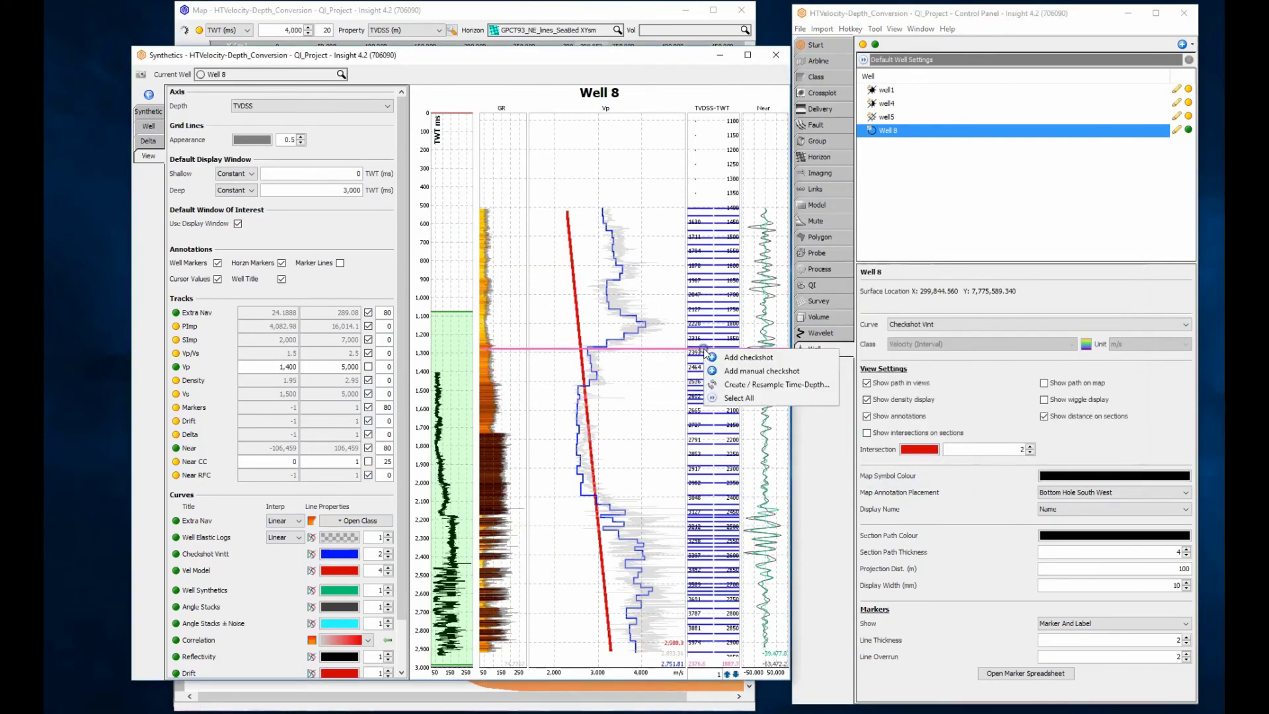
{"action": "left_click", "coordinate": [733, 385]}
{"action": "left_click", "coordinate": [732, 337]}
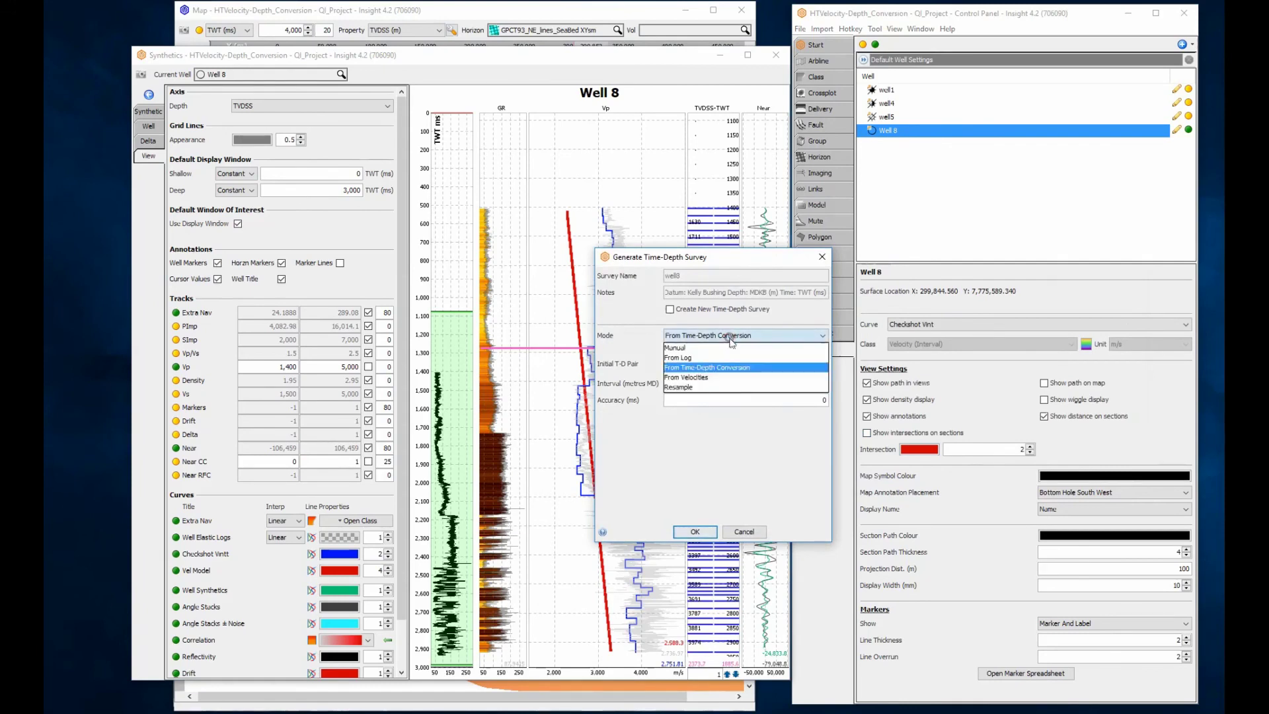
{"action": "left_click", "coordinate": [721, 377]}
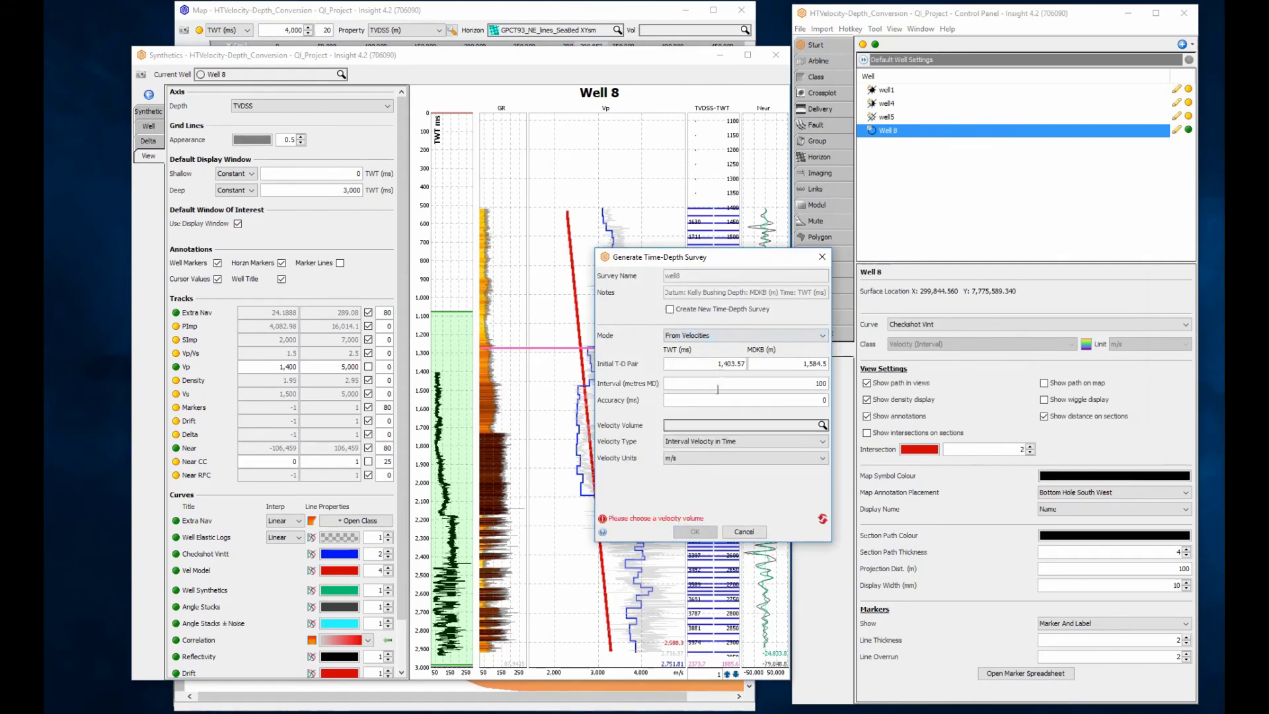
{"action": "left_click", "coordinate": [713, 426]}
{"action": "left_click", "coordinate": [714, 455]}
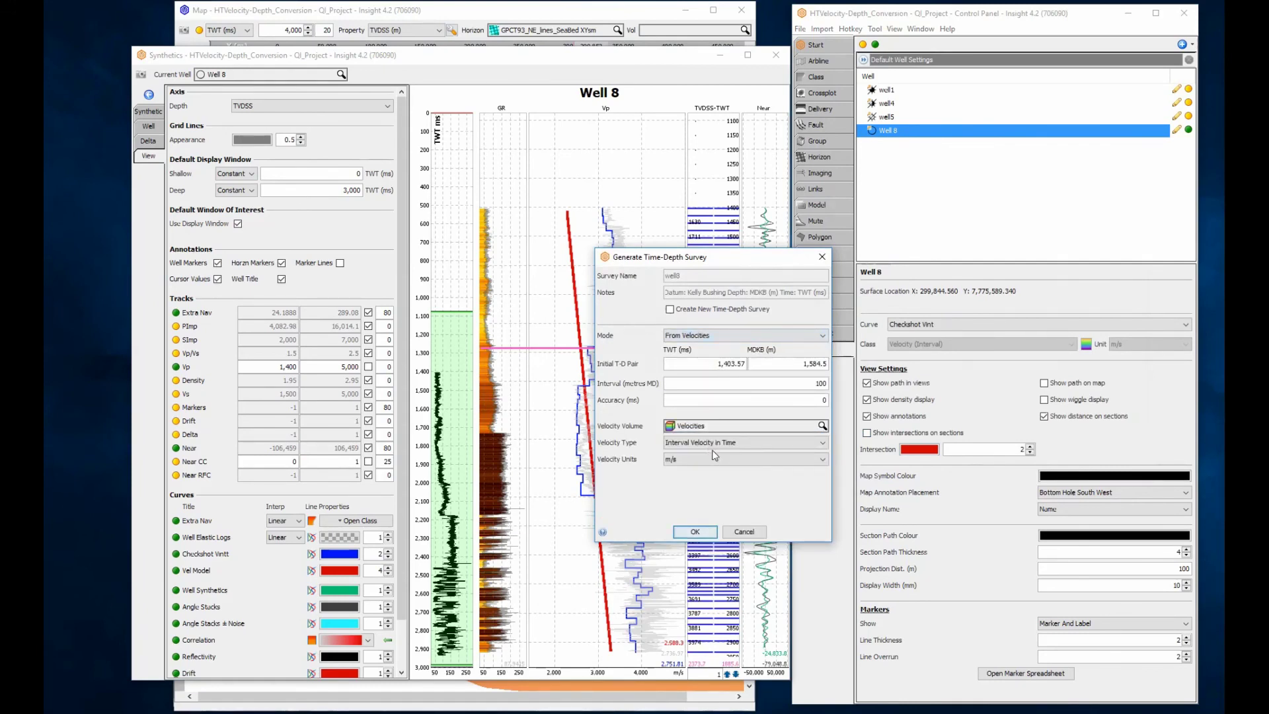
{"action": "left_click", "coordinate": [698, 531]}
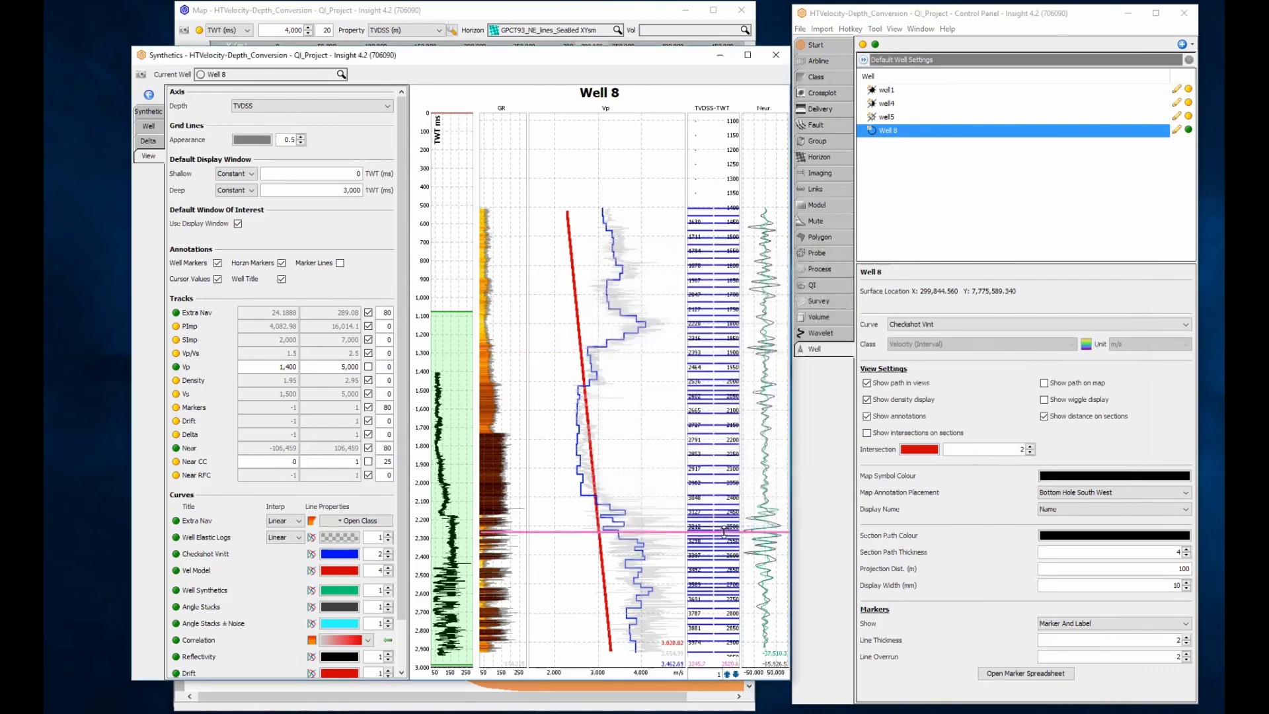